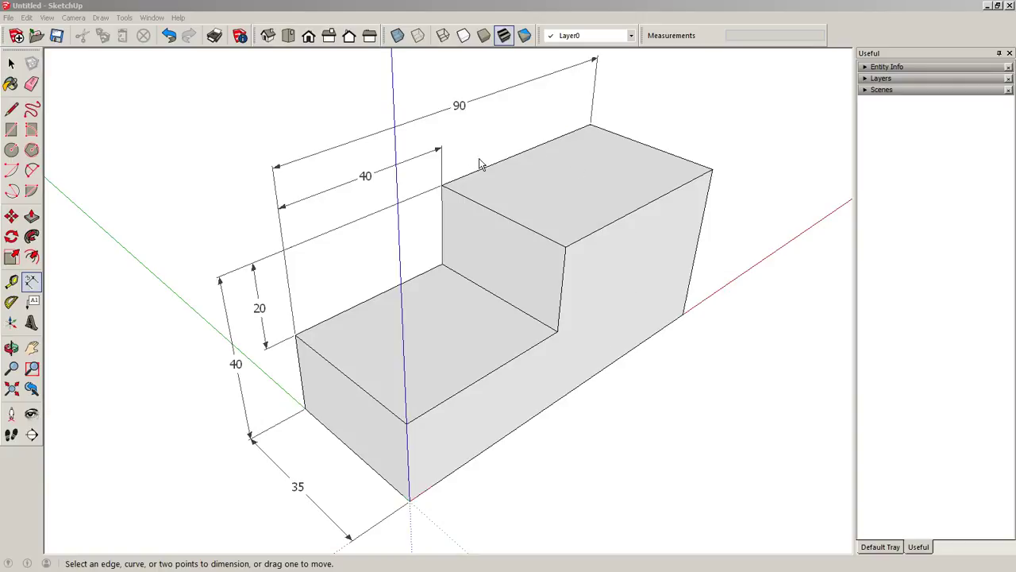
# Inspect the 90, 40 and 20 dimensions, then start a new model and discard the changes.
pyautogui.click(461, 109)
pyautogui.click(300, 497)
pyautogui.click(365, 176)
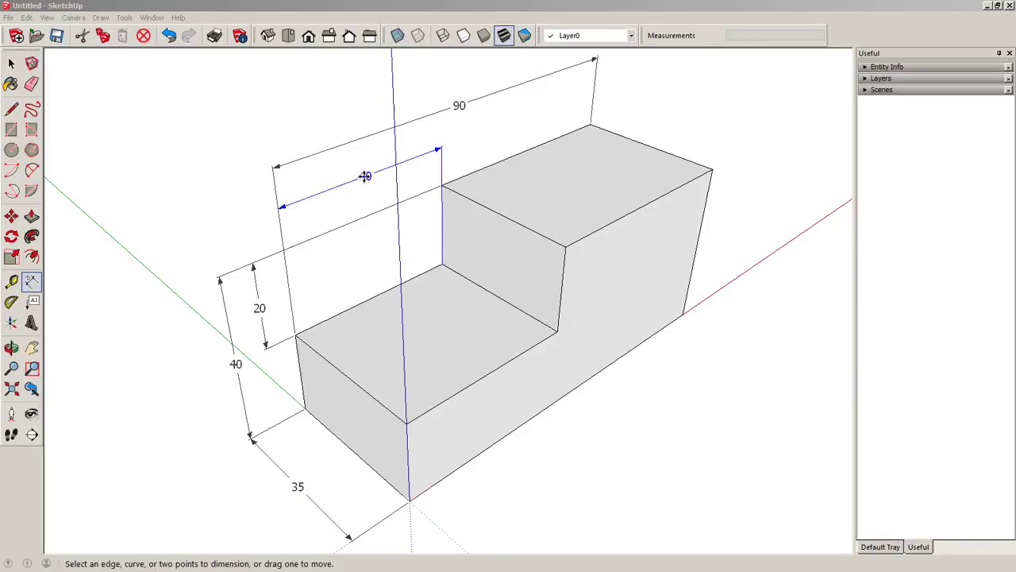
pyautogui.click(259, 306)
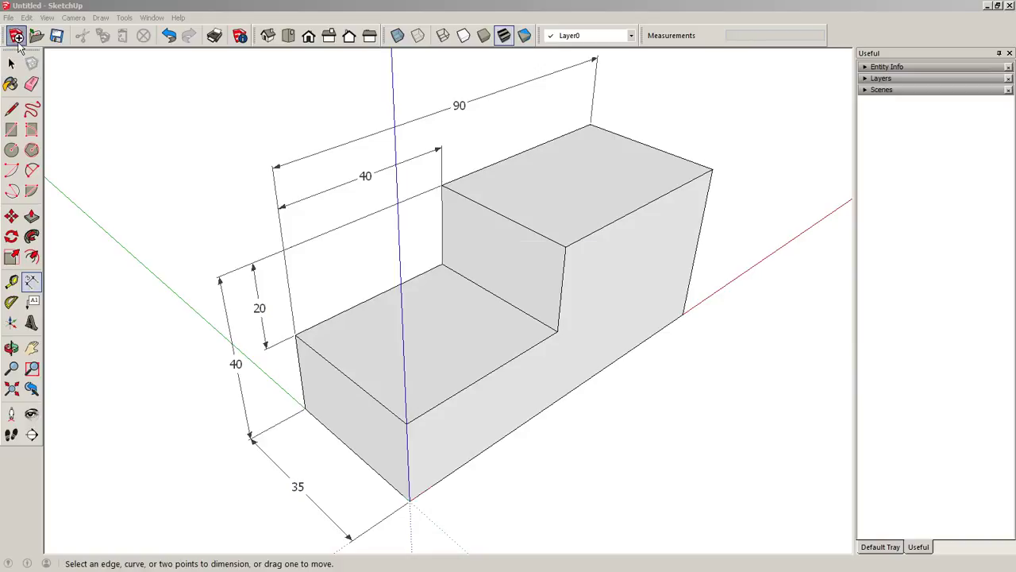
pyautogui.click(16, 35)
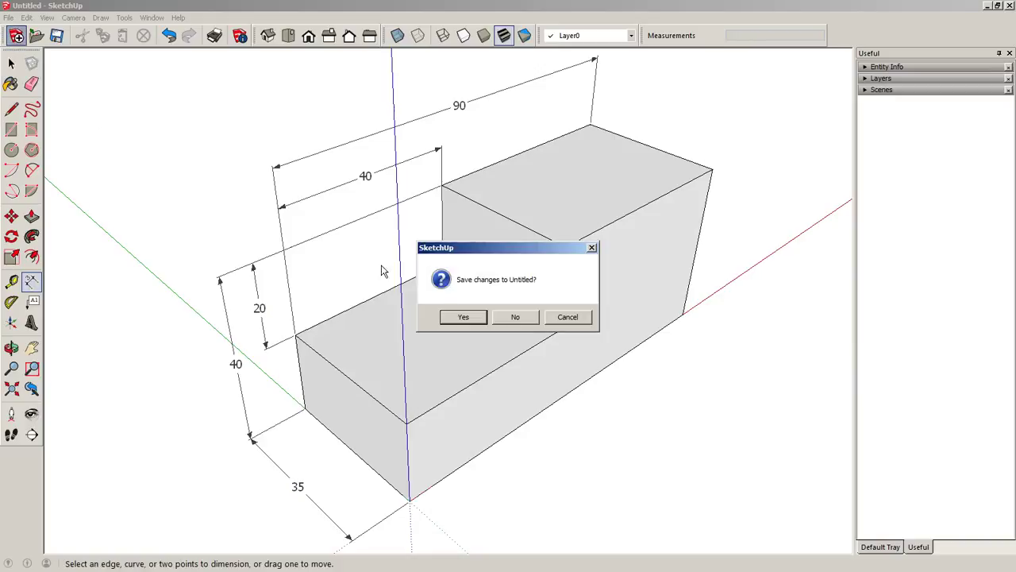
pyautogui.click(508, 317)
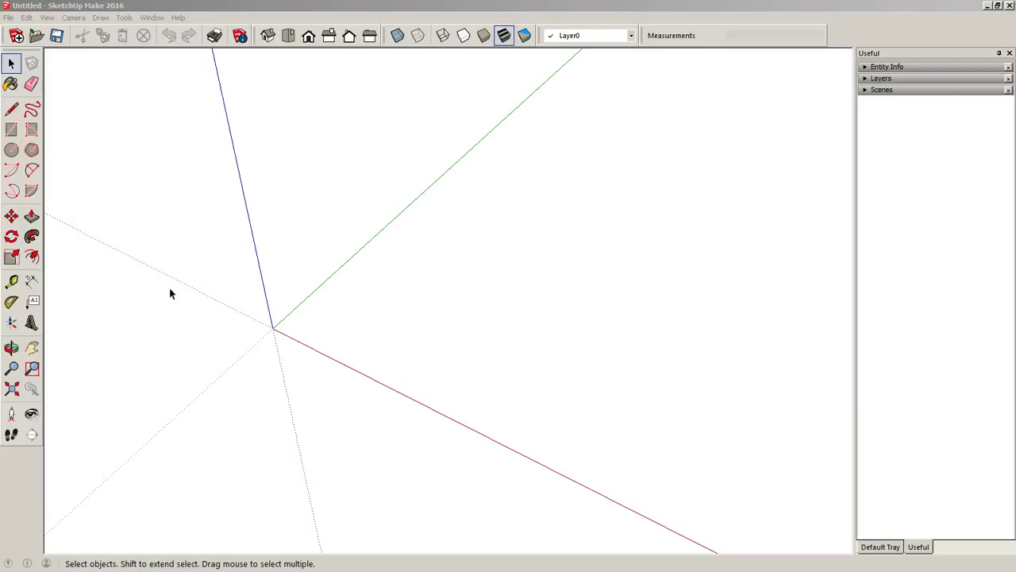
# Draw a rectangle of about 1681 by 605 from the axes origin.
pyautogui.click(11, 130)
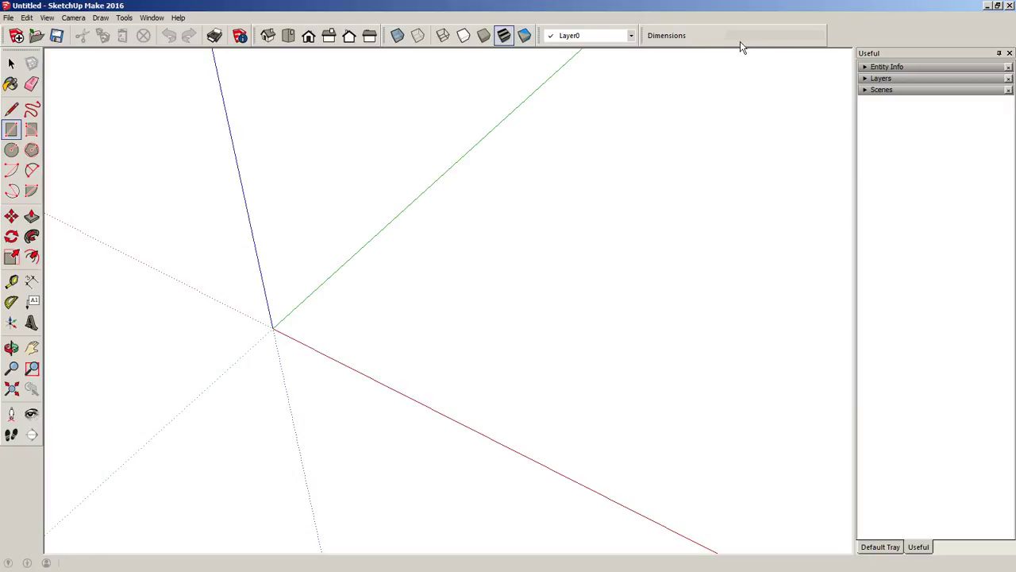
pyautogui.click(273, 326)
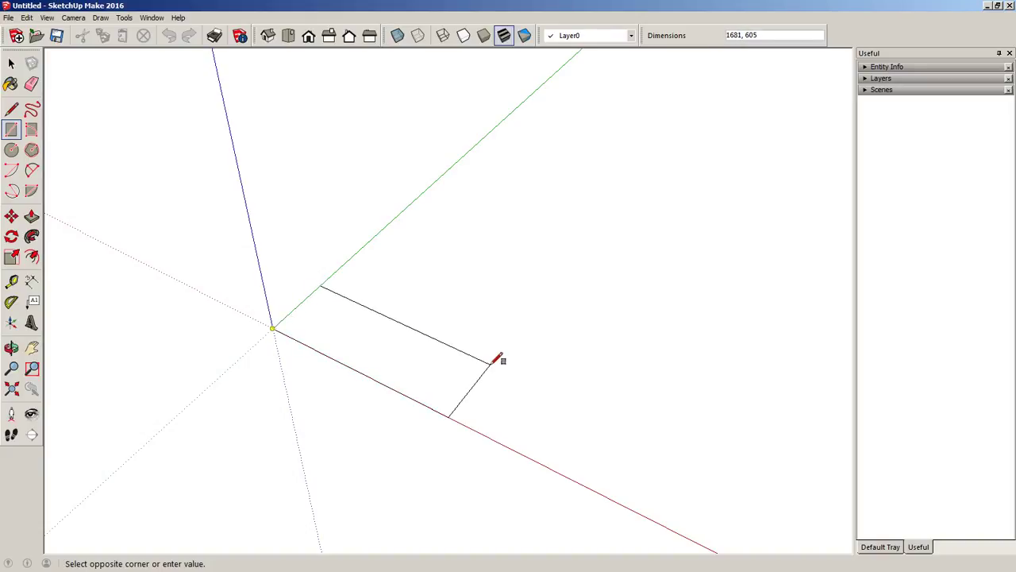
pyautogui.click(490, 364)
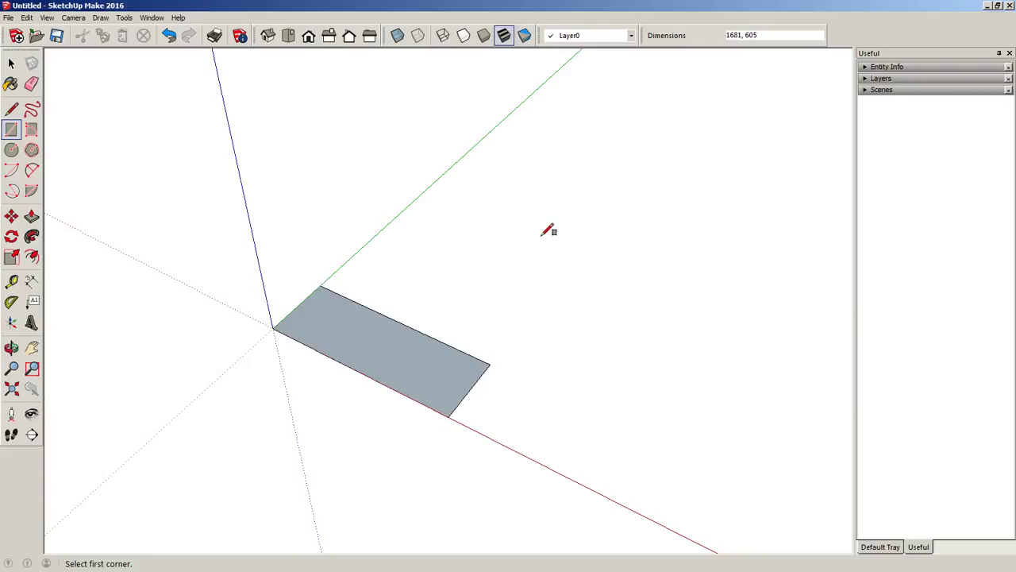
# Enter 90, as the rectangle size, then undo, removing the rectangle.
pyautogui.write('90,35')
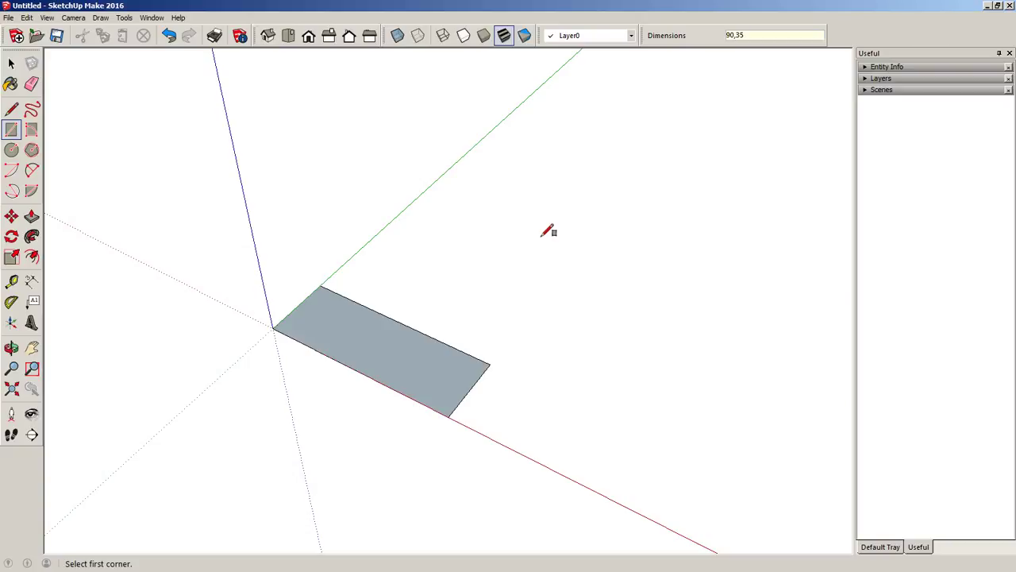
pyautogui.hotkey('ctrl', 'z')
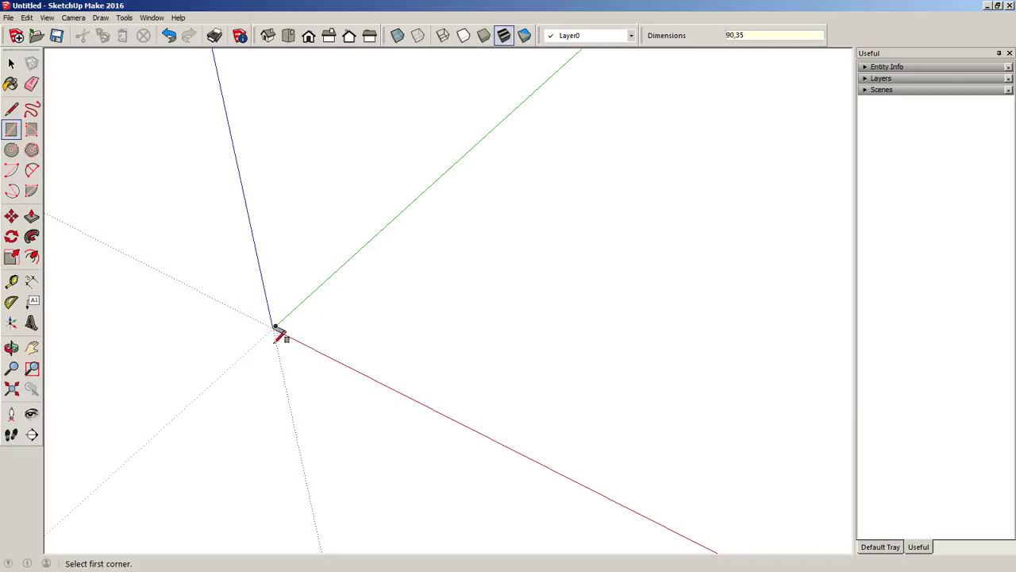
# Zoom to fit the model and fine-tune the zoom around the rectangle at the origin.
pyautogui.scroll(3, 271, 354)
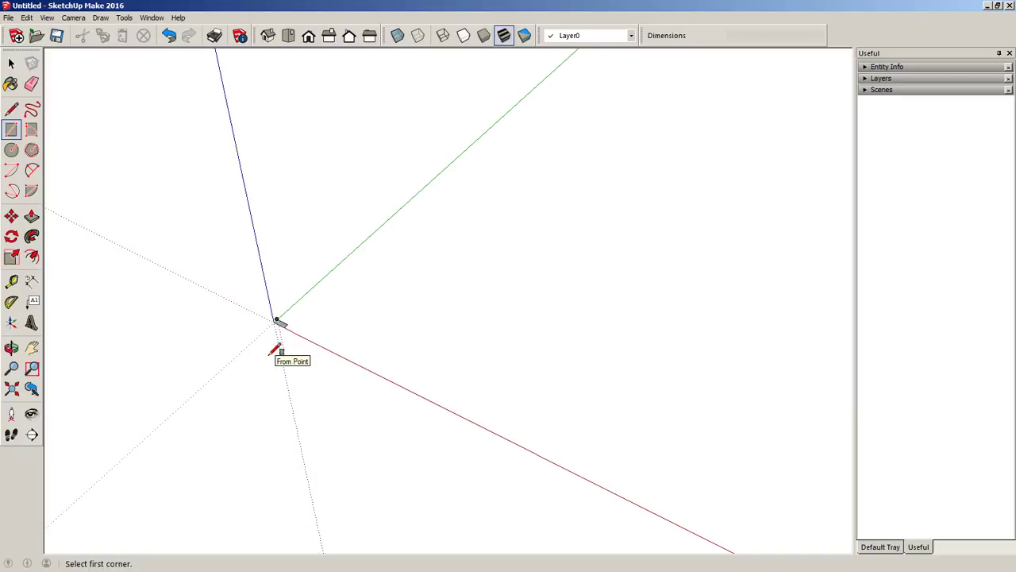
pyautogui.scroll(-2, 288, 343)
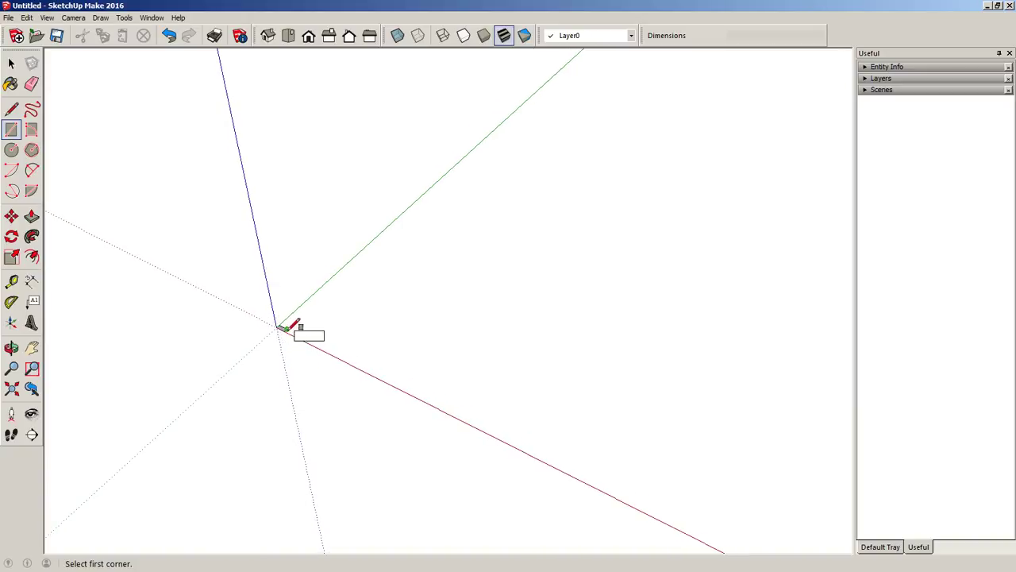
pyautogui.click(11, 389)
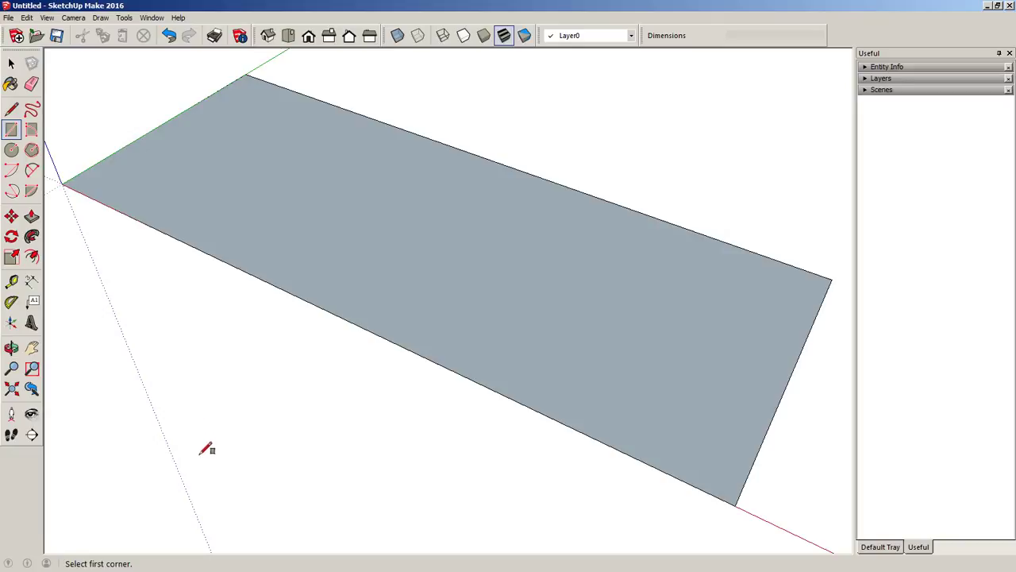
pyautogui.scroll(-5, 206, 449)
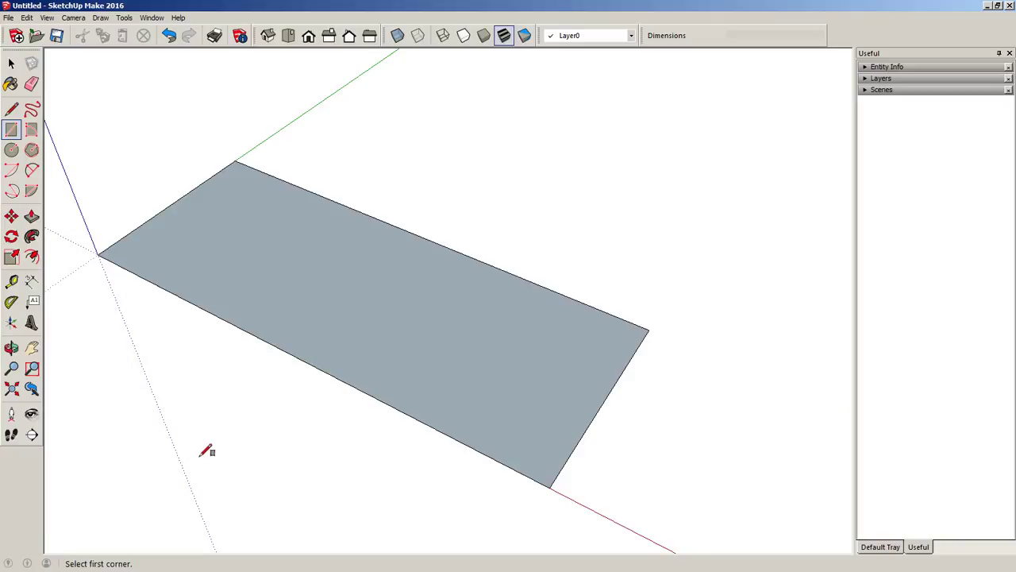
pyautogui.scroll(-2, 648, 139)
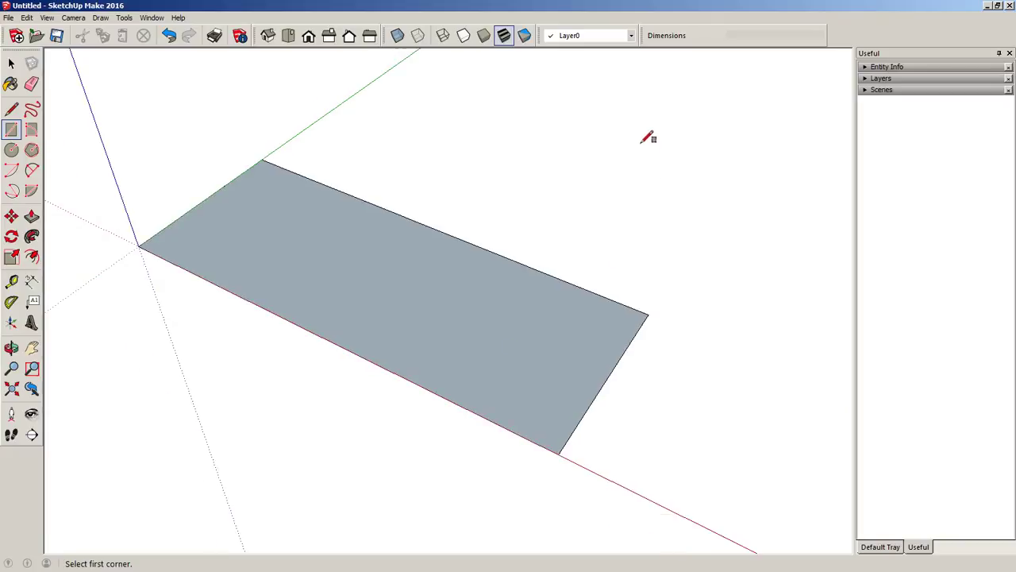
pyautogui.scroll(-1, 648, 139)
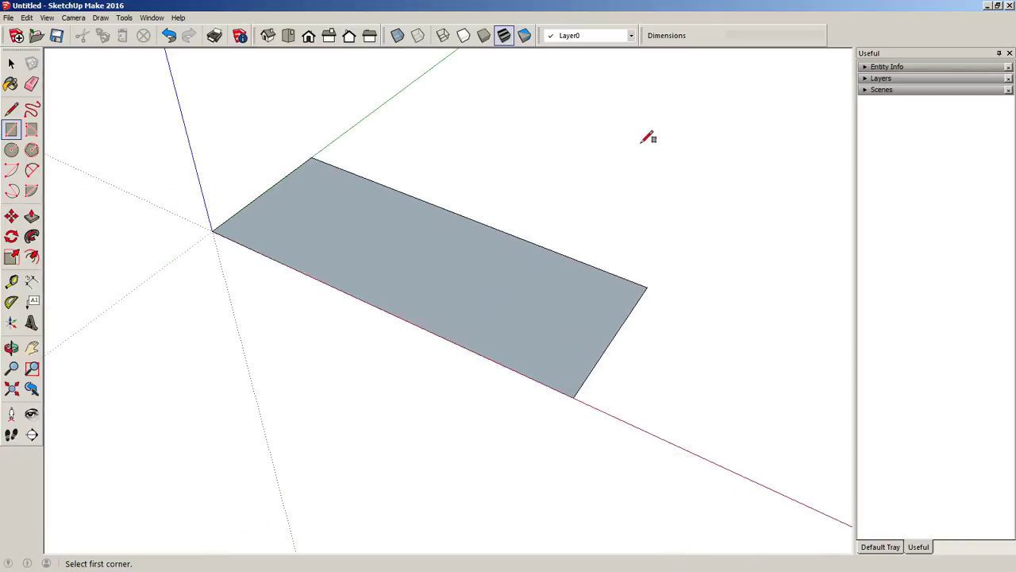
pyautogui.scroll(3, 649, 139)
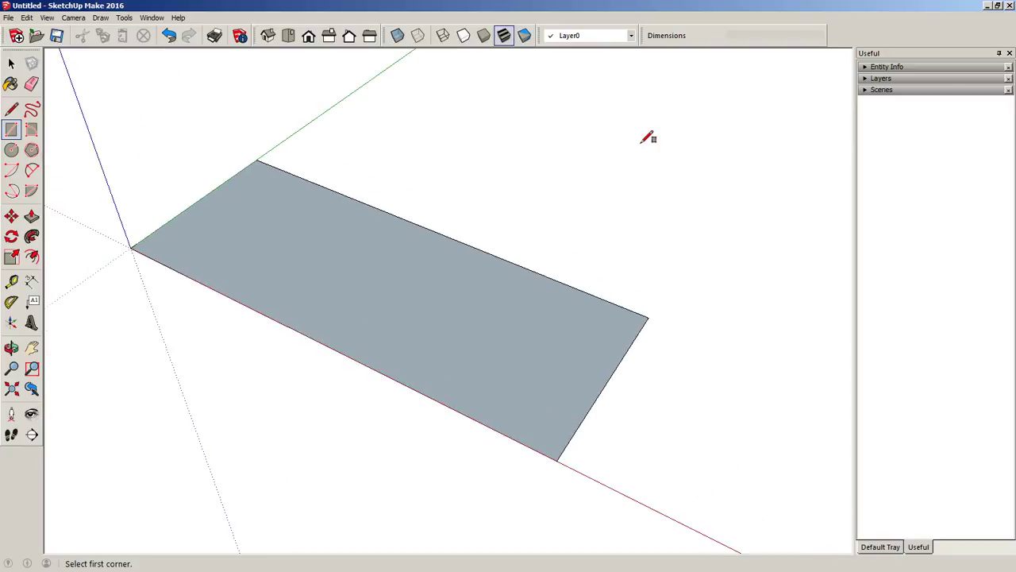
pyautogui.scroll(-2, 127, 504)
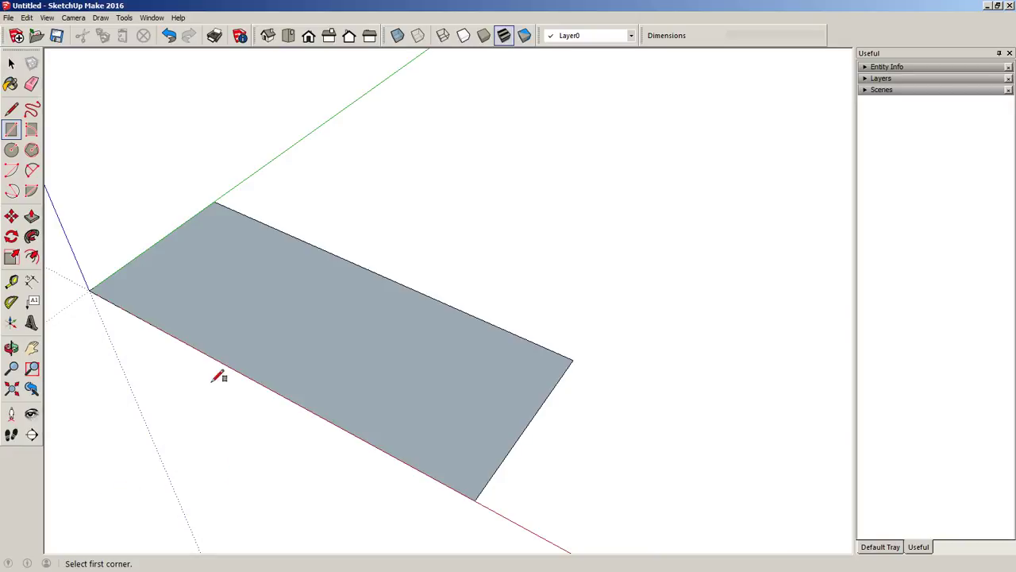
# Extrude the 90 by 35 rectangle upward into a box exactly 40 tall.
pyautogui.click(34, 218)
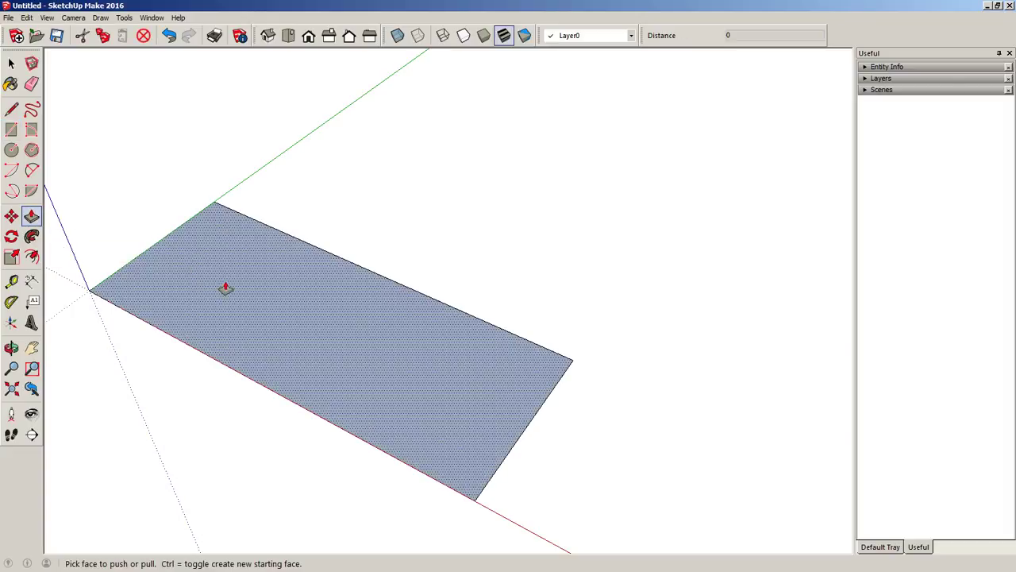
pyautogui.click(356, 353)
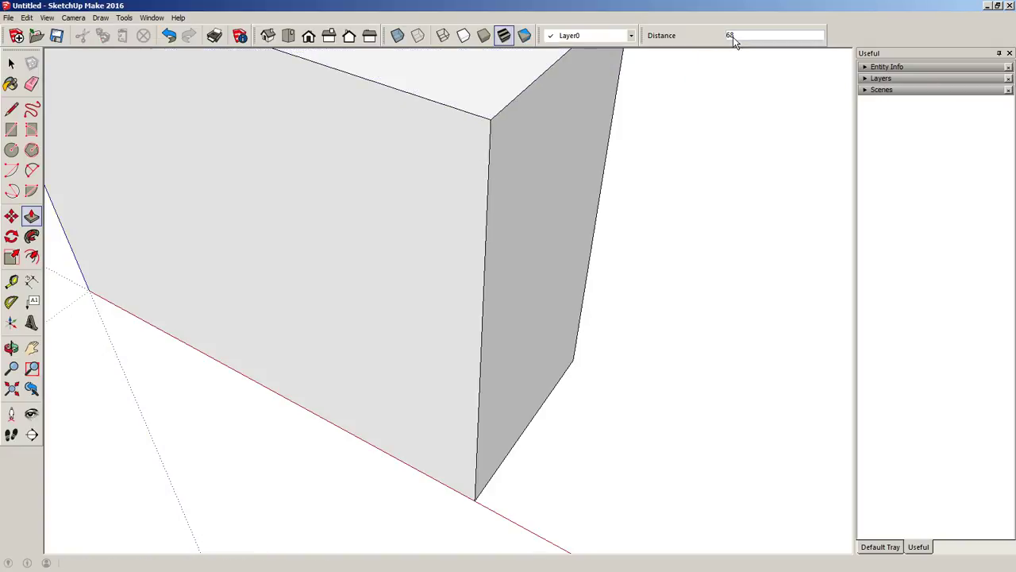
pyautogui.click(522, 199)
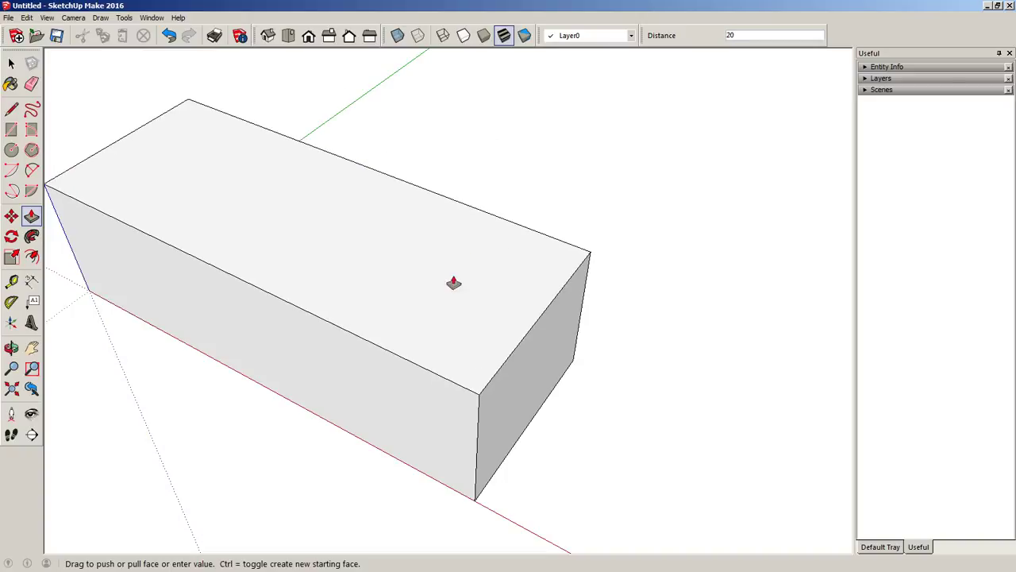
pyautogui.click(428, 311)
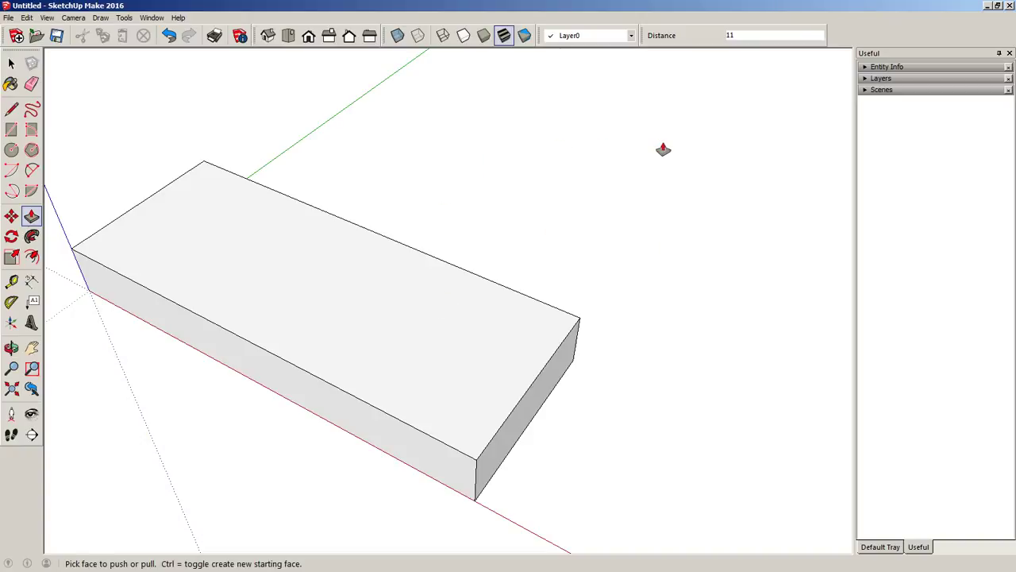
pyautogui.write('40')
pyautogui.press('Return')
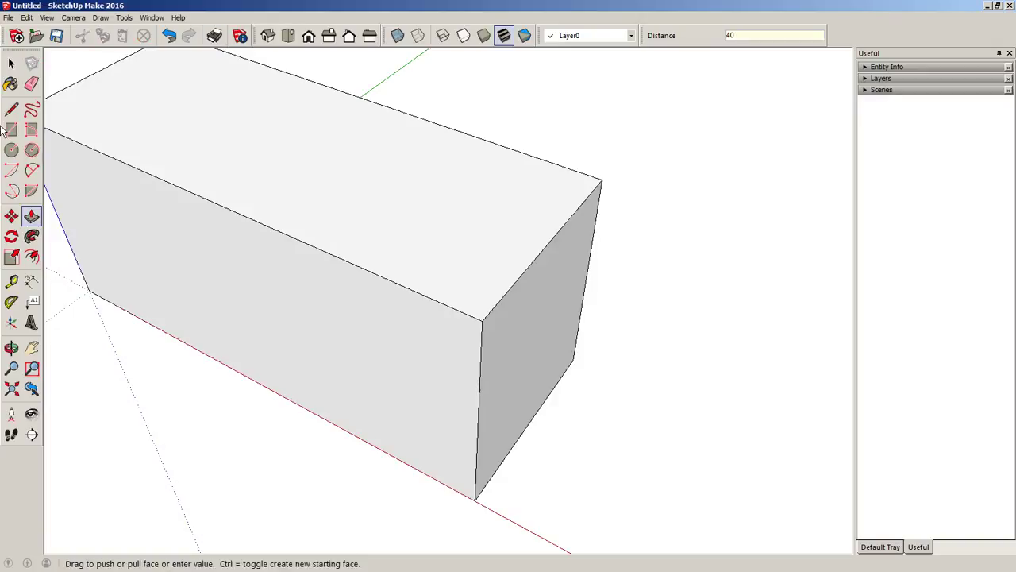
# Fit the box into view and orbit to show its top and long front face.
pyautogui.click(11, 389)
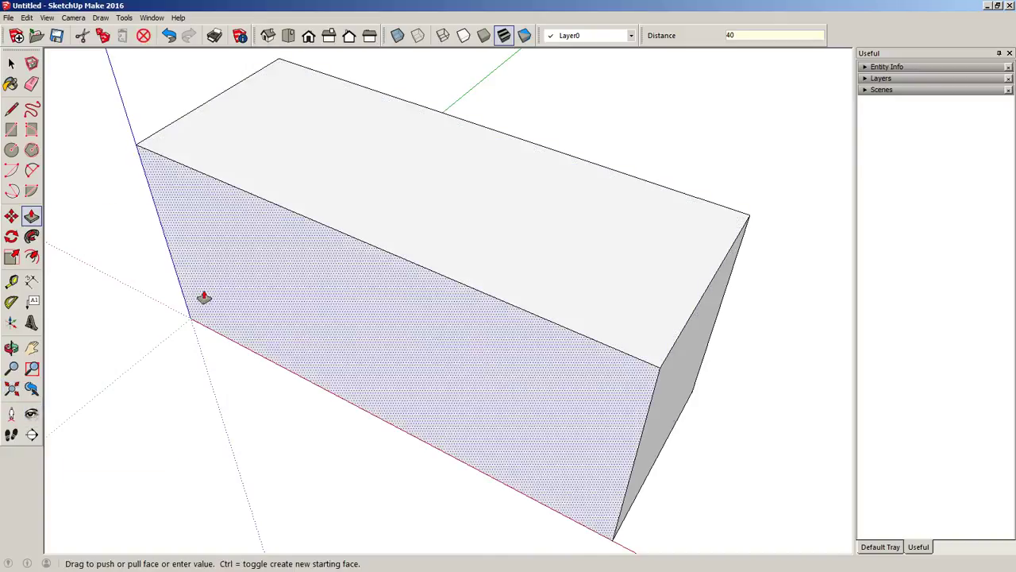
pyautogui.click(11, 63)
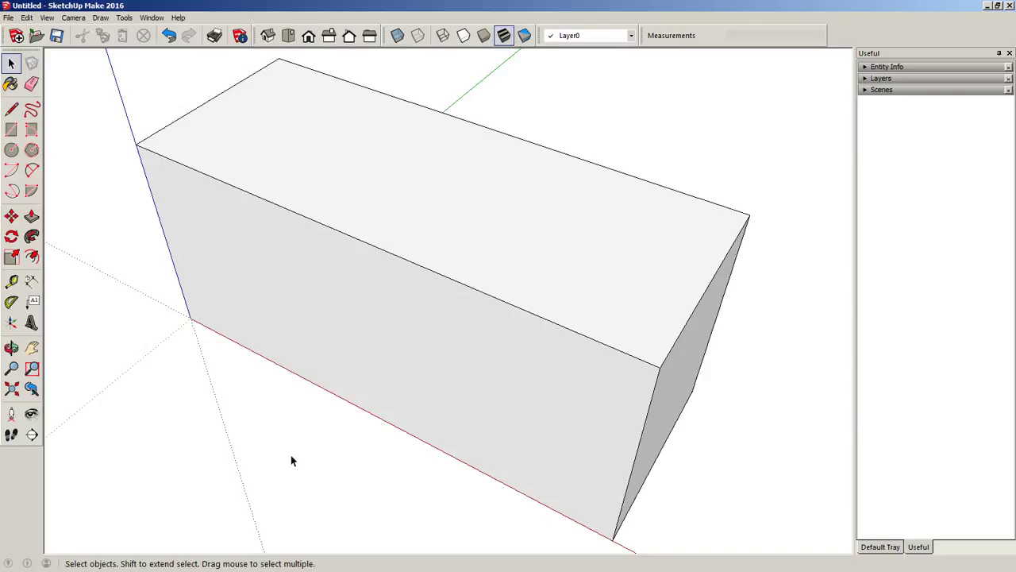
pyautogui.moveTo(291, 459); pyautogui.dragTo(489, 340, button='middle')
pyautogui.moveTo(489, 339); pyautogui.dragTo(347, 368)
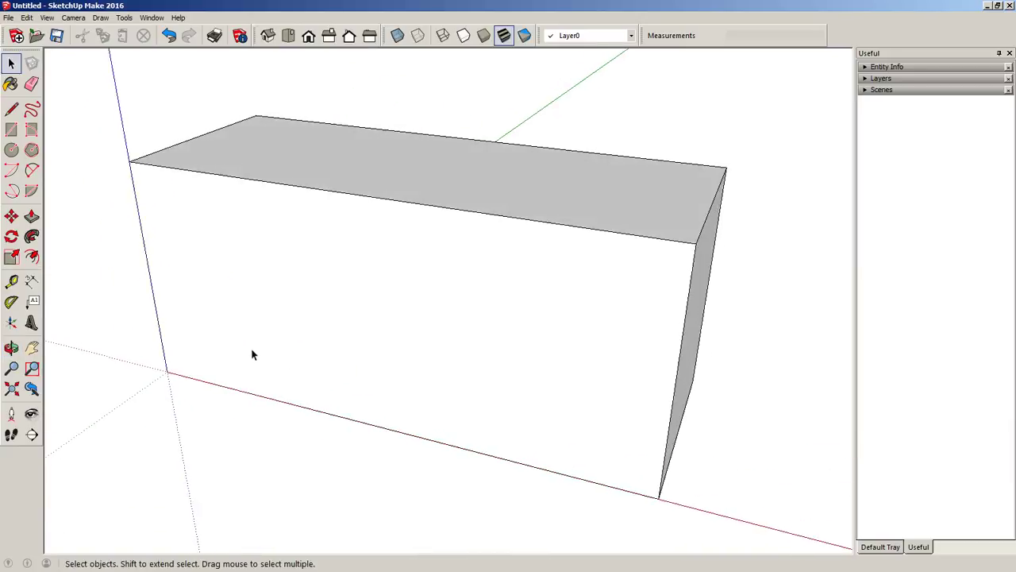
pyautogui.moveTo(252, 352); pyautogui.dragTo(528, 431, button='middle')
pyautogui.scroll(-1, 365, 156)
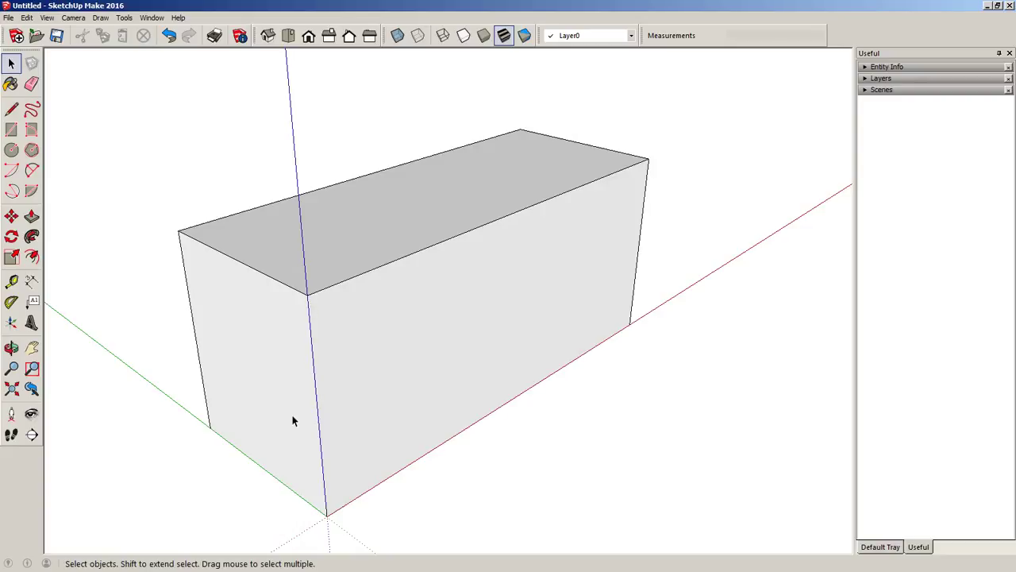
# Place a vertical guide 40 units from the box's front edge.
pyautogui.click(12, 283)
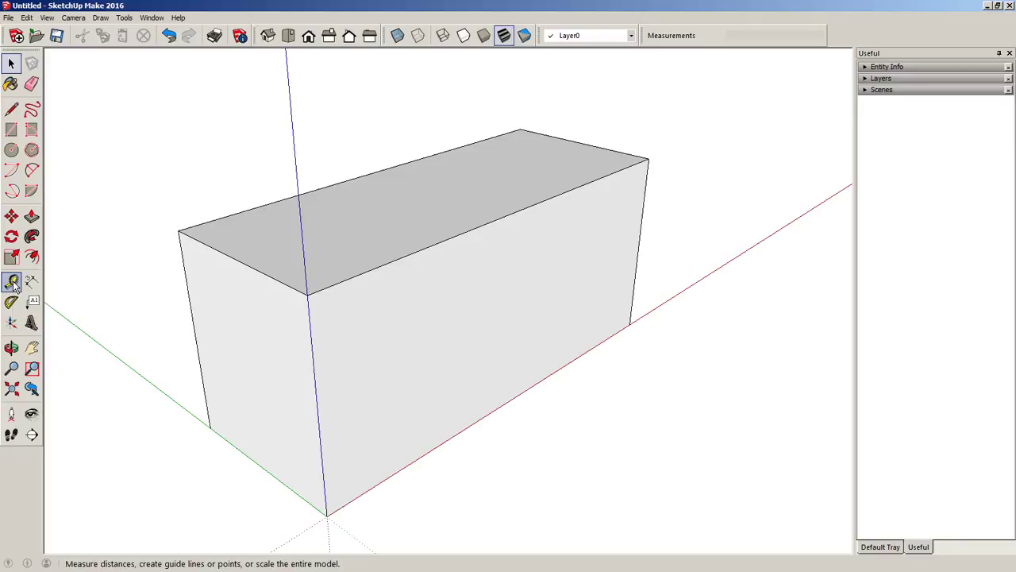
pyautogui.click(32, 281)
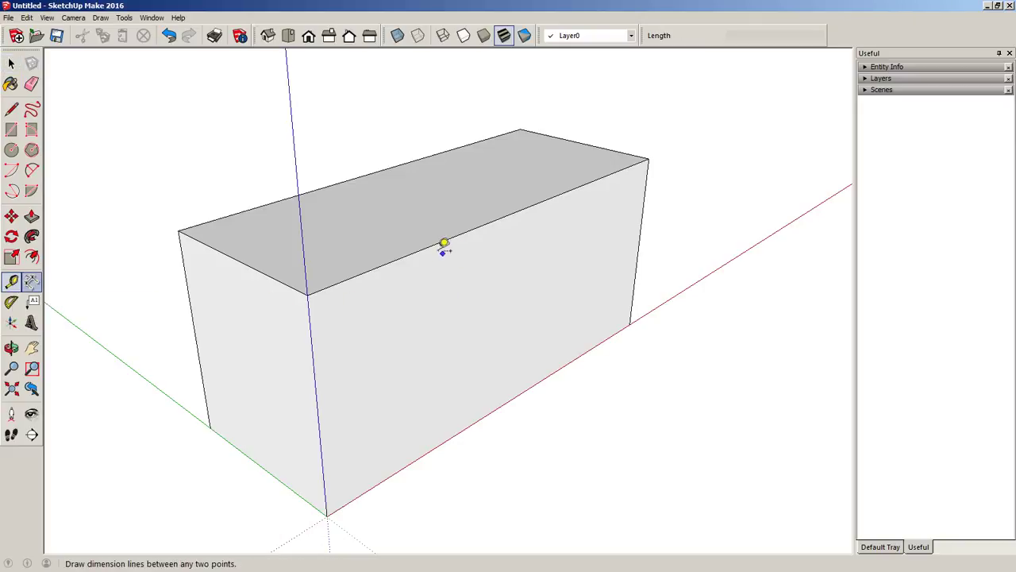
pyautogui.press('t')
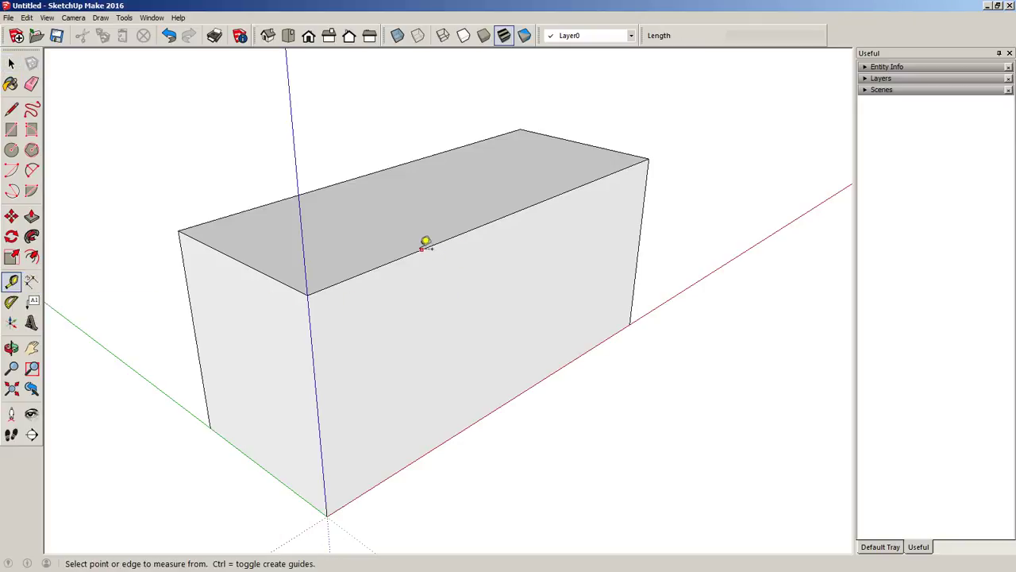
pyautogui.click(313, 357)
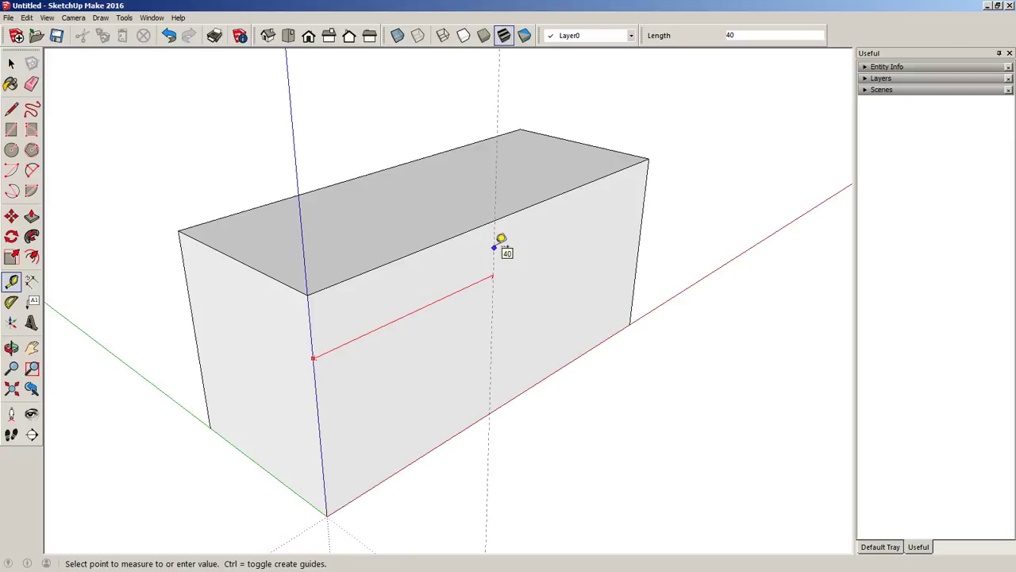
pyautogui.click(496, 246)
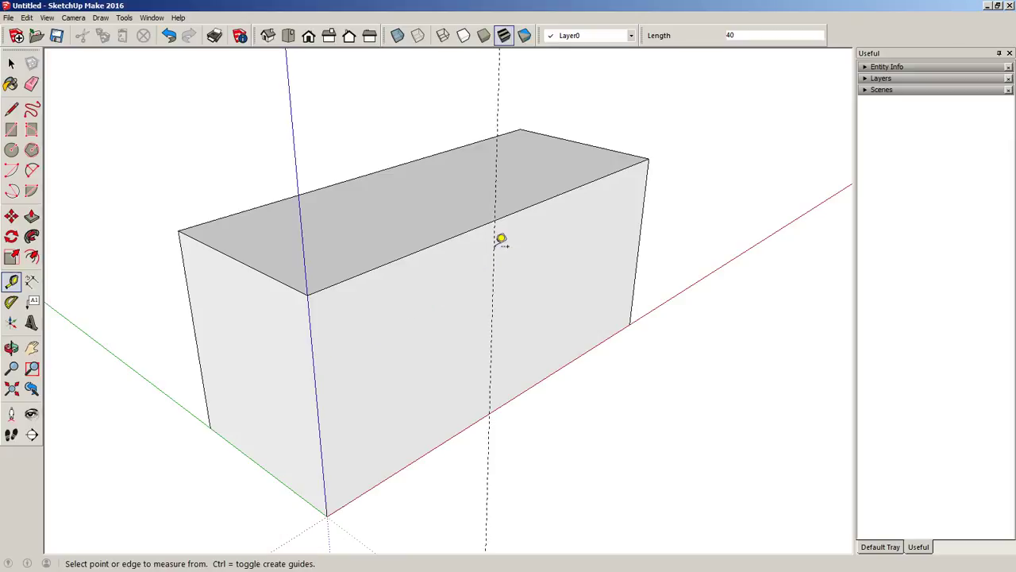
# Add a horizontal guide 20 units below the box's top edge.
pyautogui.click(417, 251)
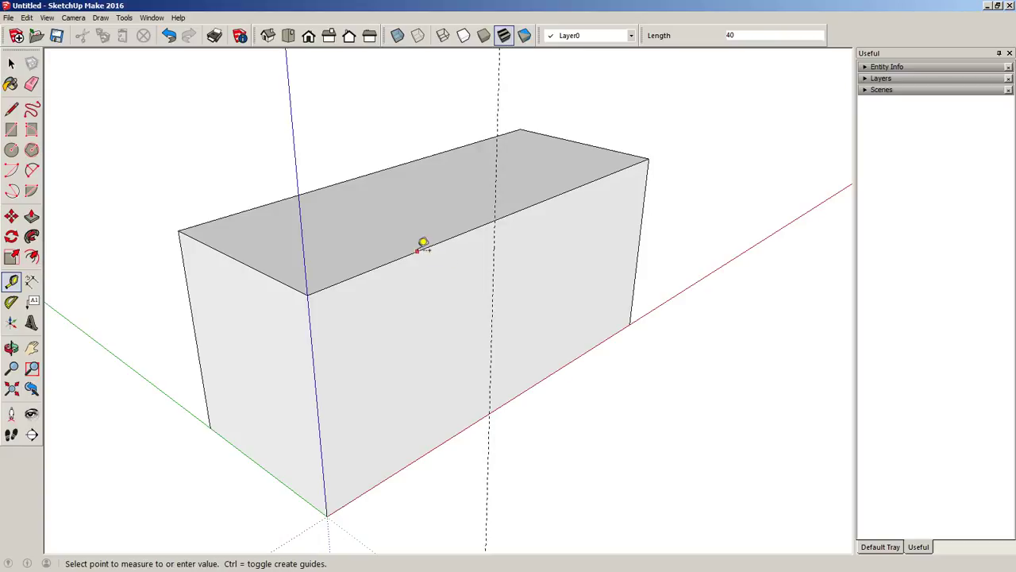
pyautogui.click(326, 401)
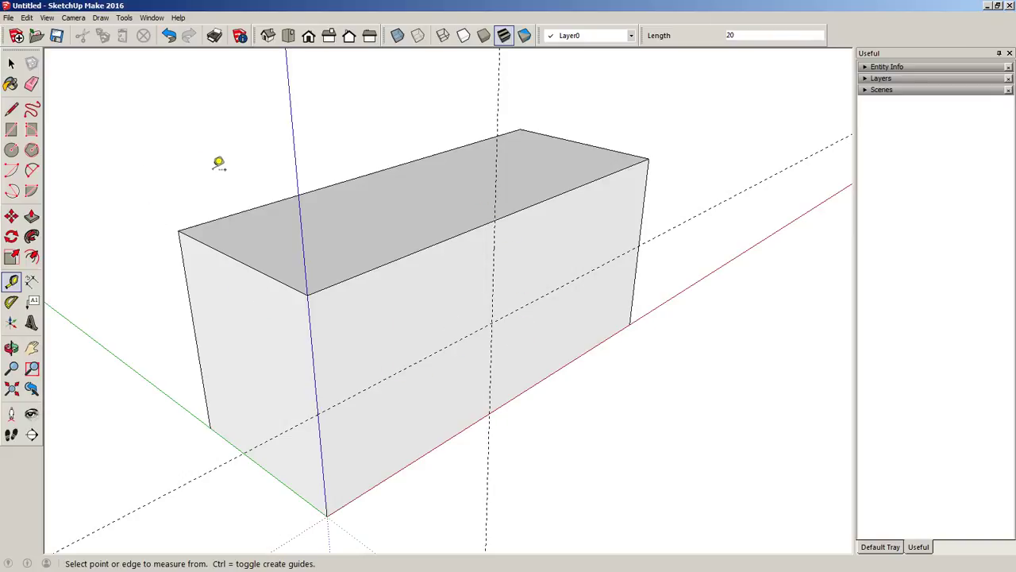
pyautogui.click(12, 133)
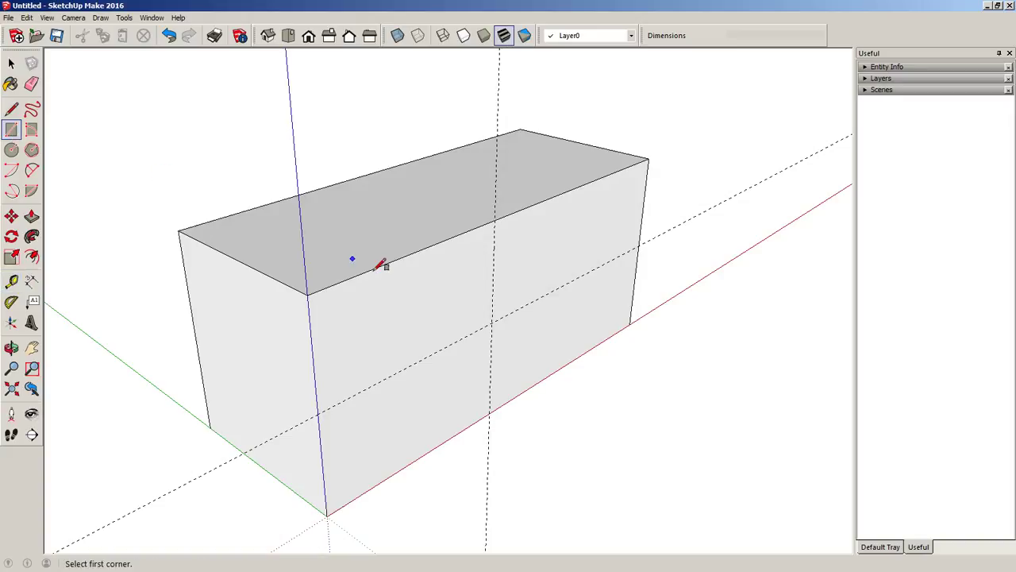
# Draw edges along the 20-unit guide to mid-face, then up to the top edge.
pyautogui.click(492, 322)
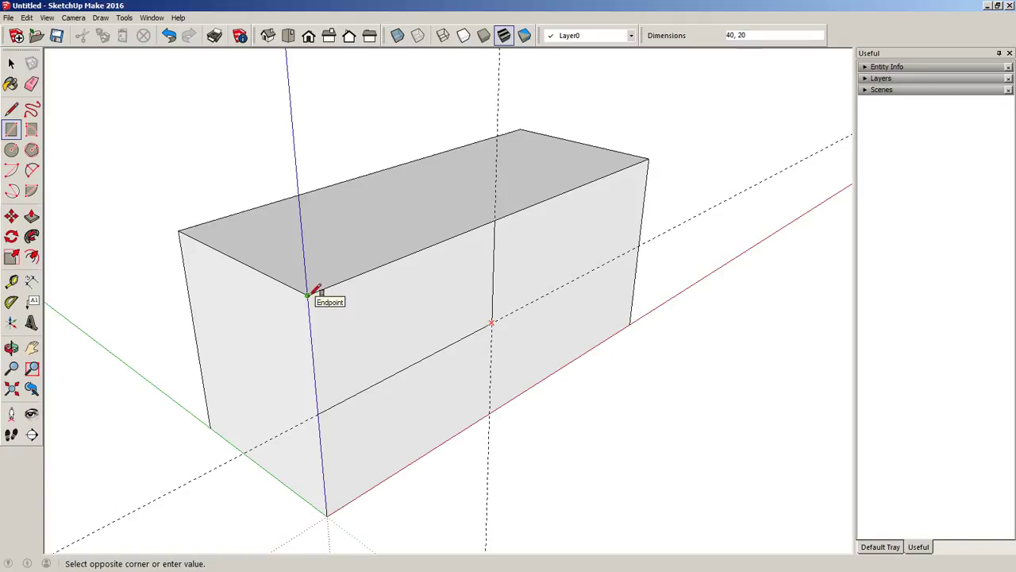
pyautogui.press('Escape')
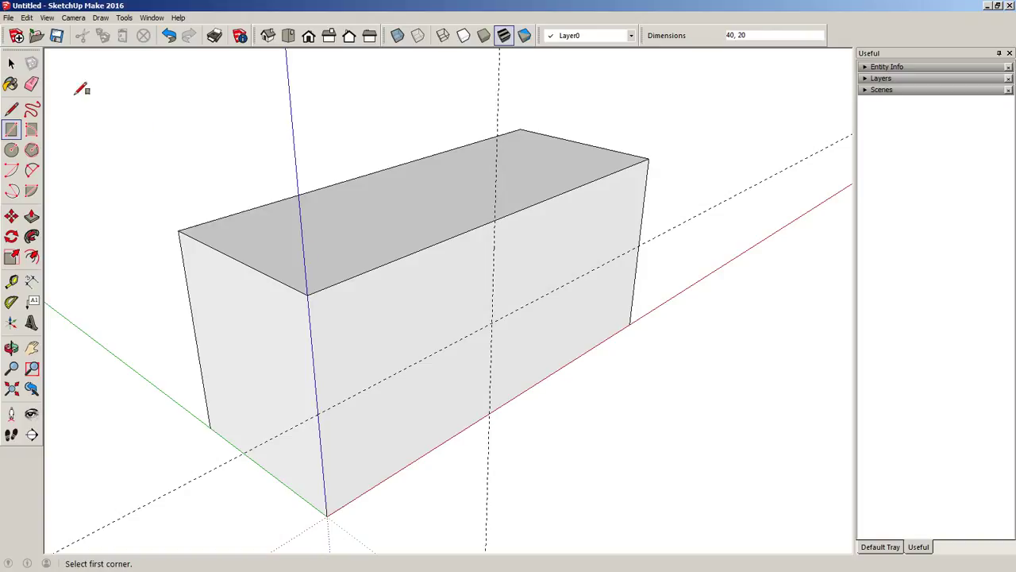
pyautogui.click(12, 64)
pyautogui.click(13, 112)
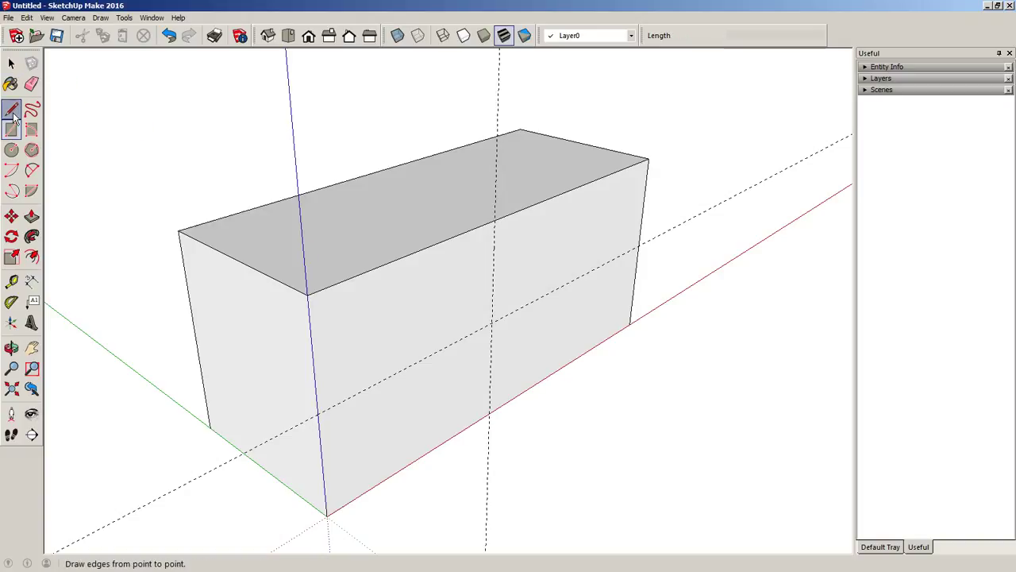
pyautogui.click(318, 413)
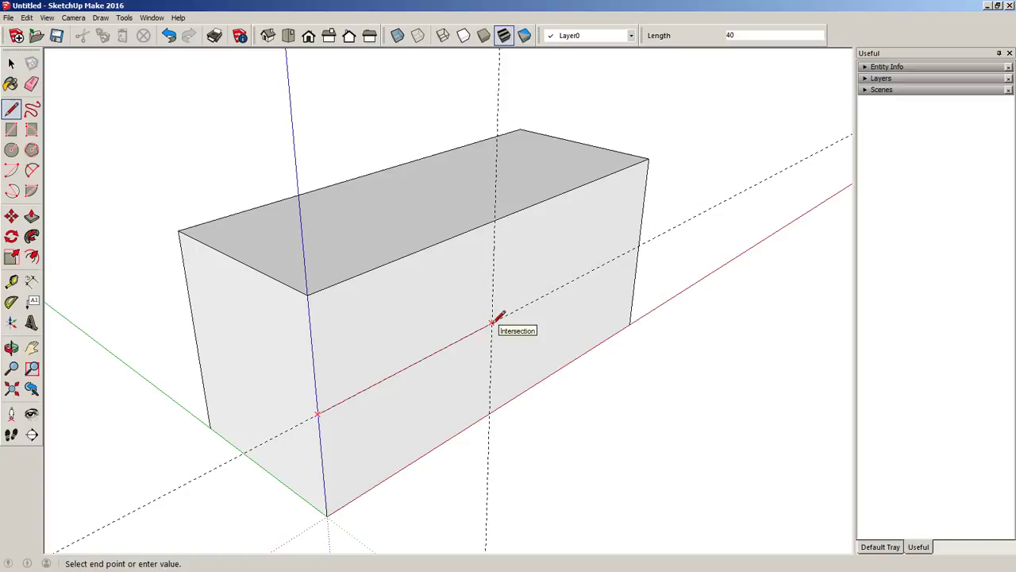
pyautogui.click(492, 322)
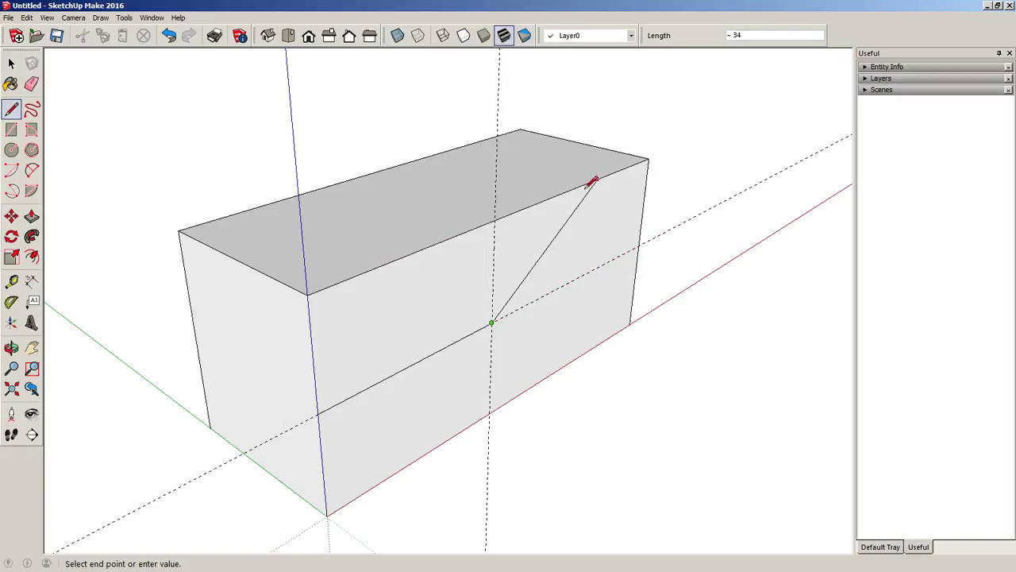
pyautogui.click(495, 220)
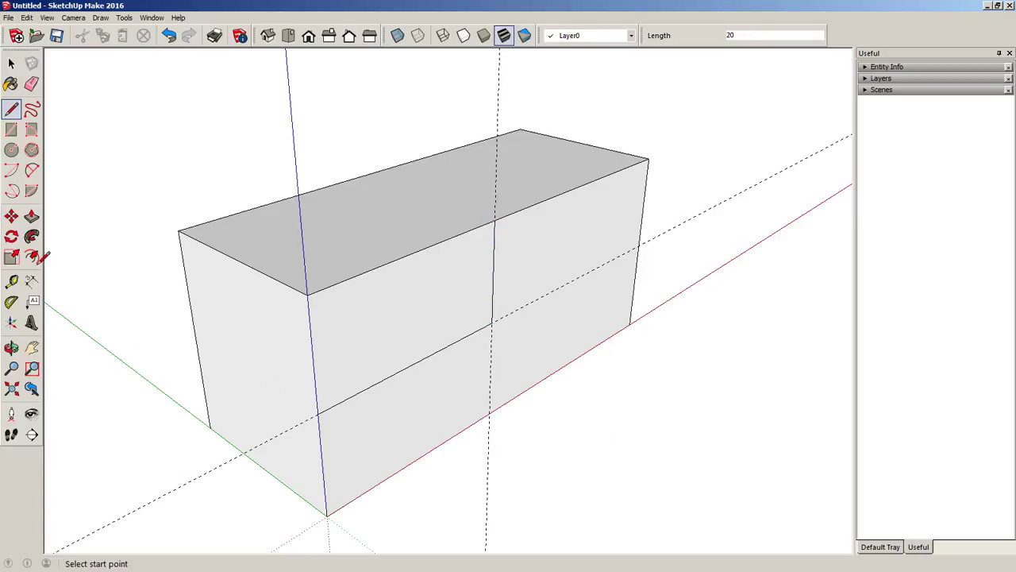
# Push the upper-left front section 35 in, then undo the push and both dividing edges.
pyautogui.click(31, 219)
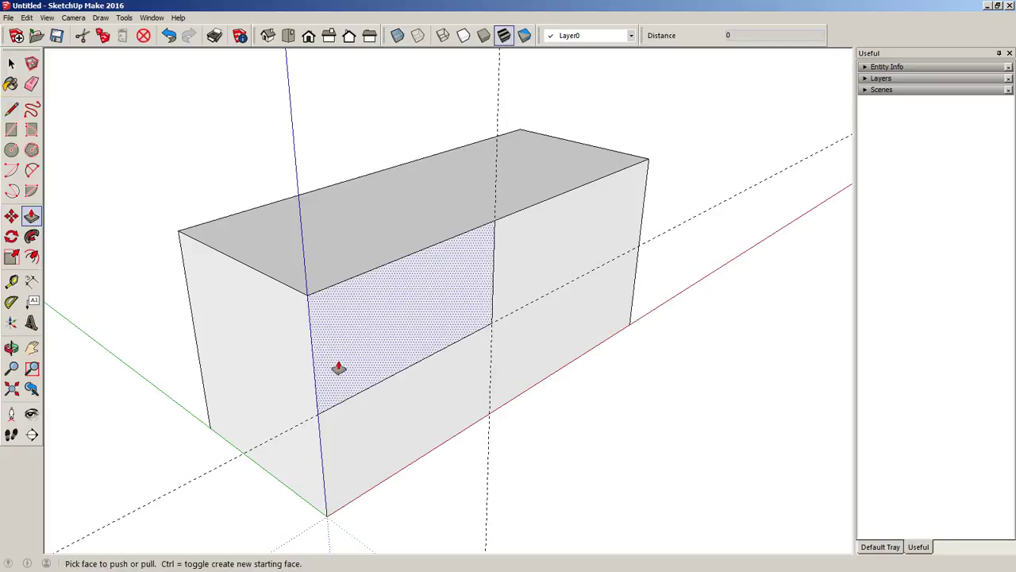
pyautogui.moveTo(339, 368); pyautogui.dragTo(184, 290)
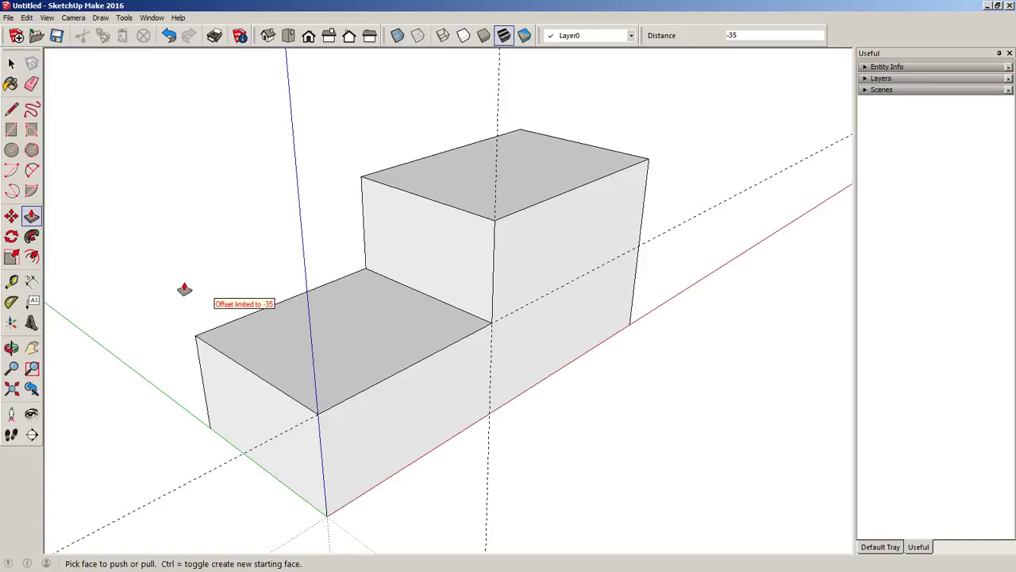
pyautogui.click(170, 38)
pyautogui.click(169, 37)
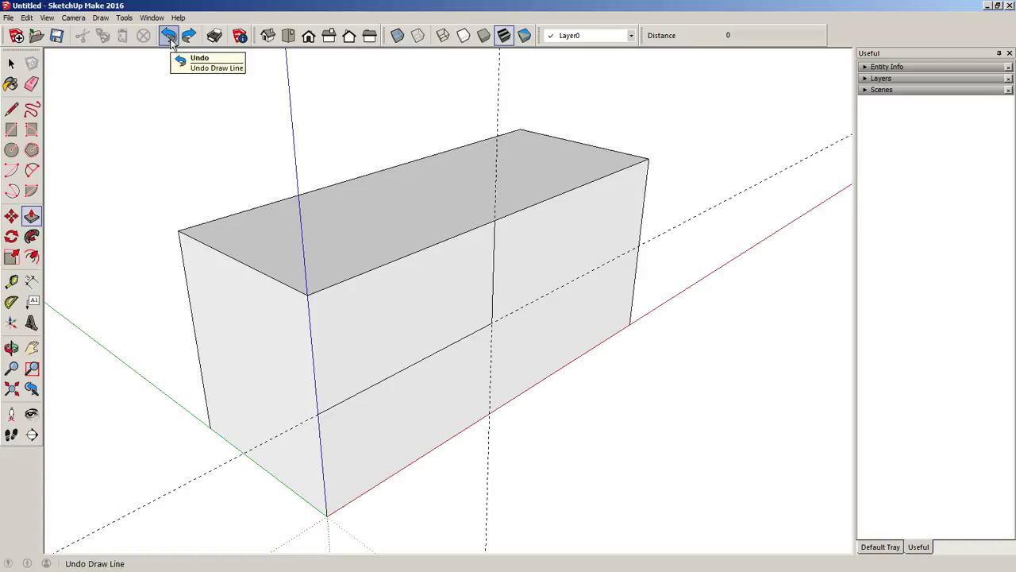
pyautogui.click(170, 37)
pyautogui.click(170, 37)
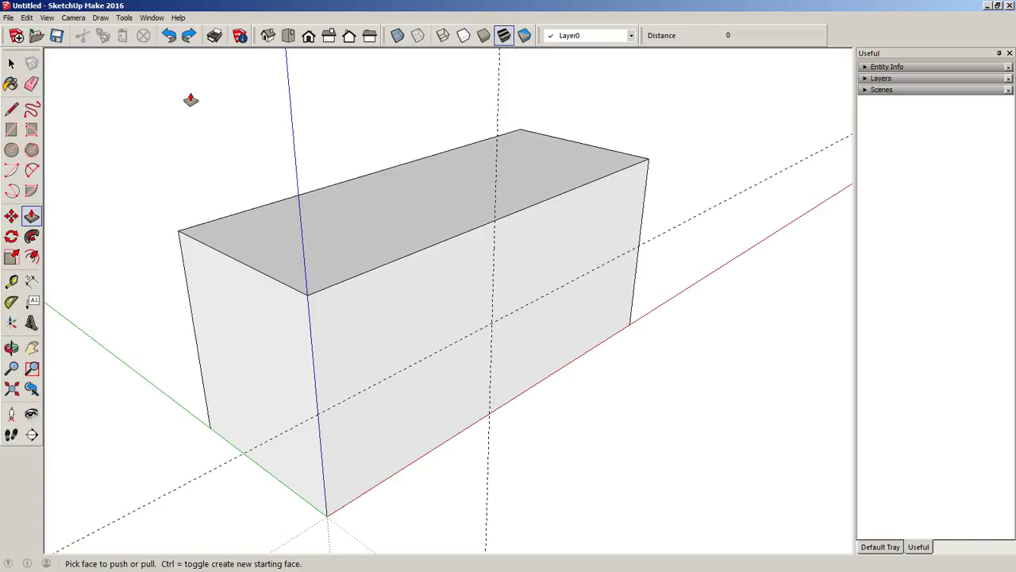
# Add a guide 40 units from the left end and split the top face along it.
pyautogui.click(11, 281)
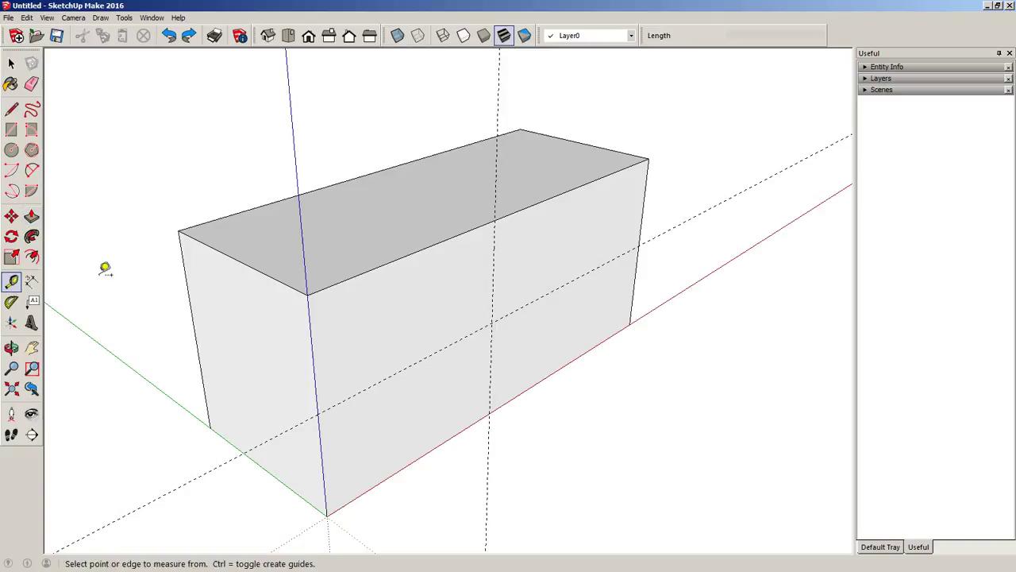
pyautogui.click(225, 252)
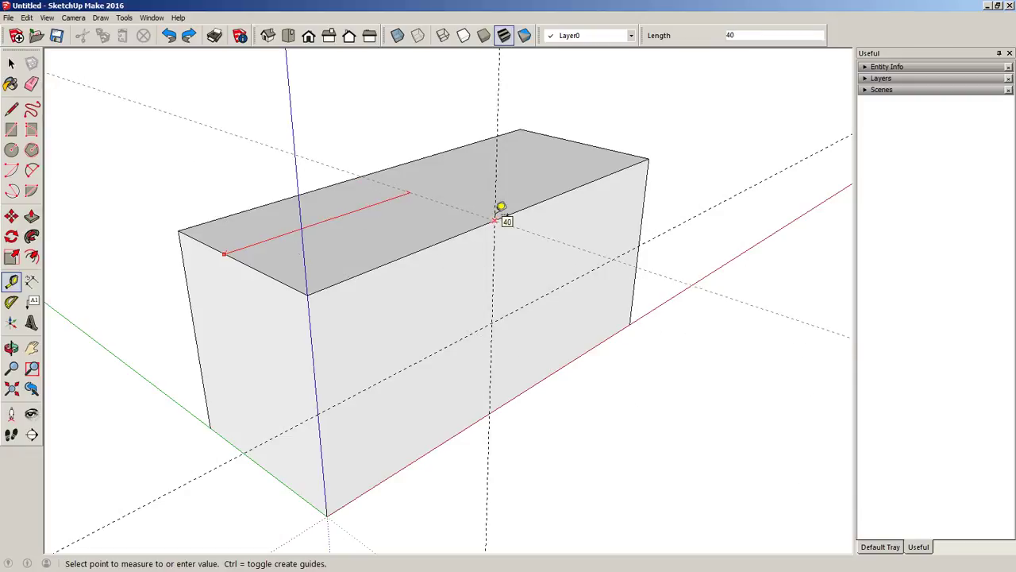
pyautogui.click(501, 207)
pyautogui.press('r')
pyautogui.press('l')
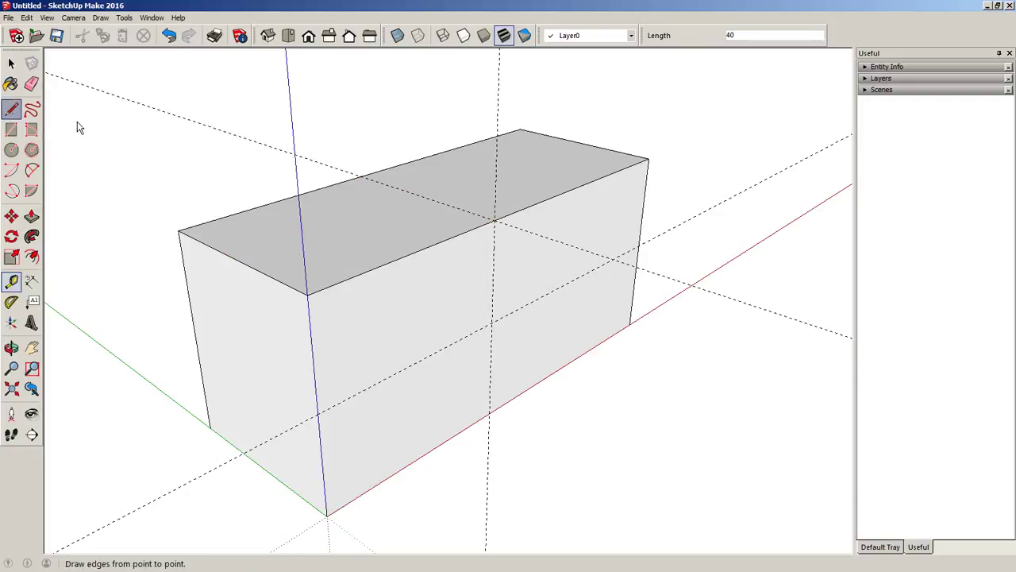
pyautogui.click(361, 175)
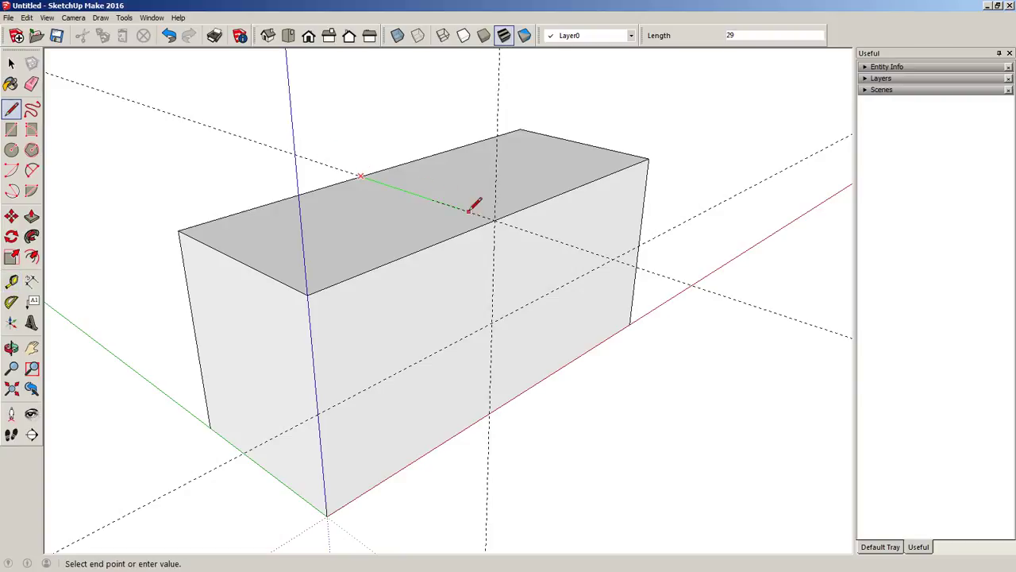
pyautogui.click(494, 219)
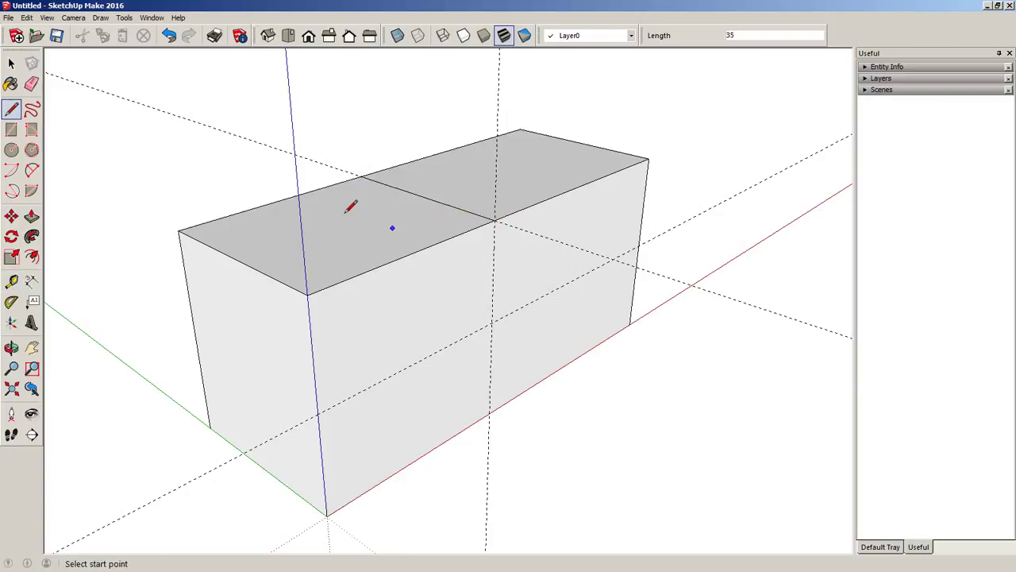
# Try pushing the left top half down, then undo it and the dividing line.
pyautogui.click(31, 215)
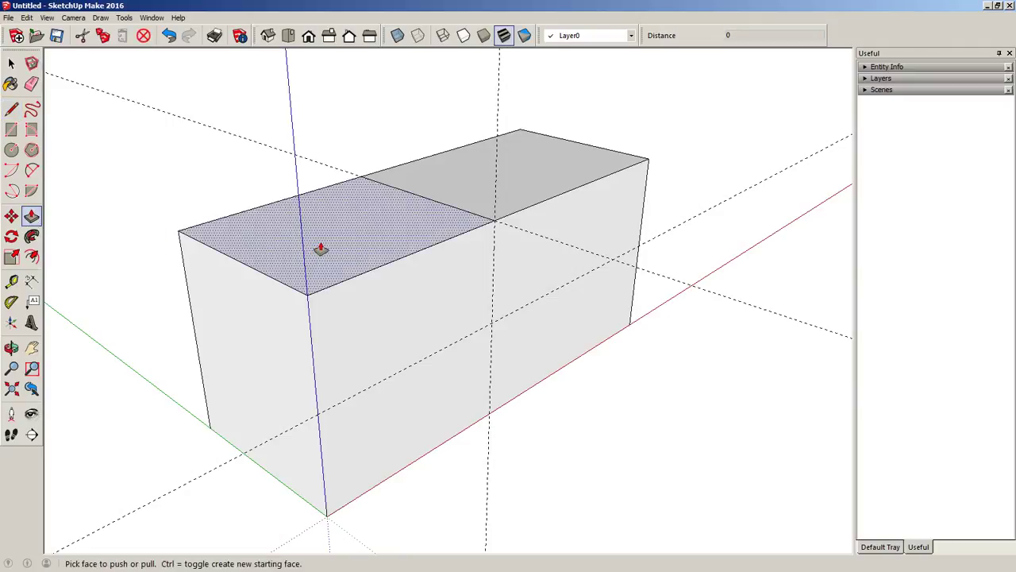
pyautogui.moveTo(321, 249); pyautogui.dragTo(182, 493)
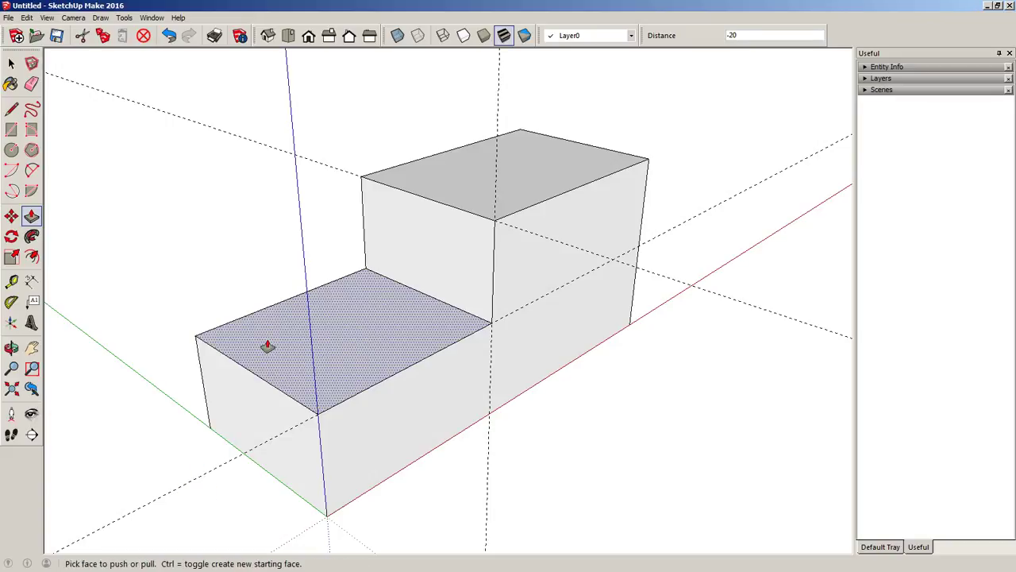
pyautogui.click(168, 35)
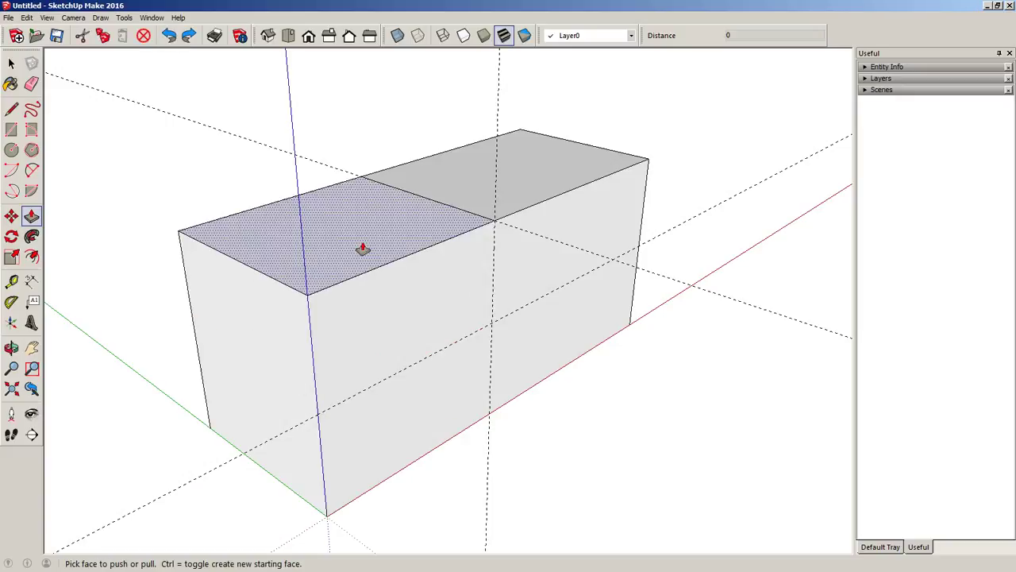
pyautogui.moveTo(338, 235); pyautogui.dragTo(355, 276)
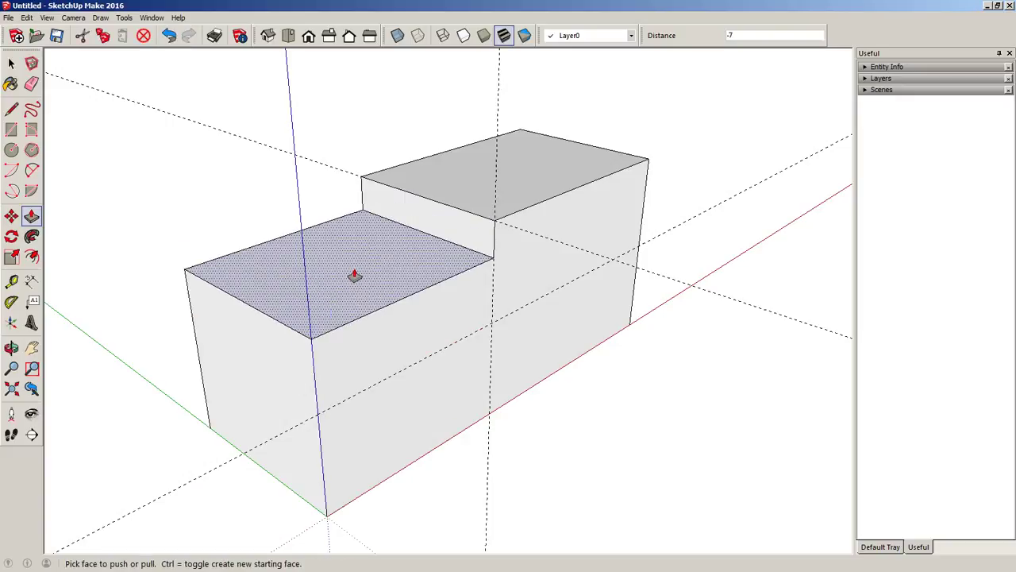
pyautogui.click(355, 276)
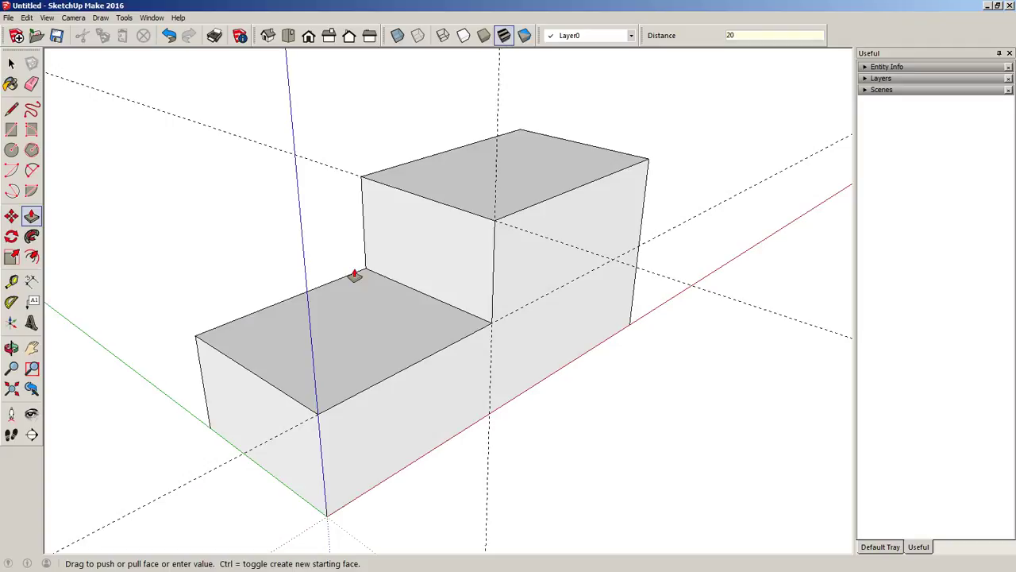
pyautogui.click(169, 35)
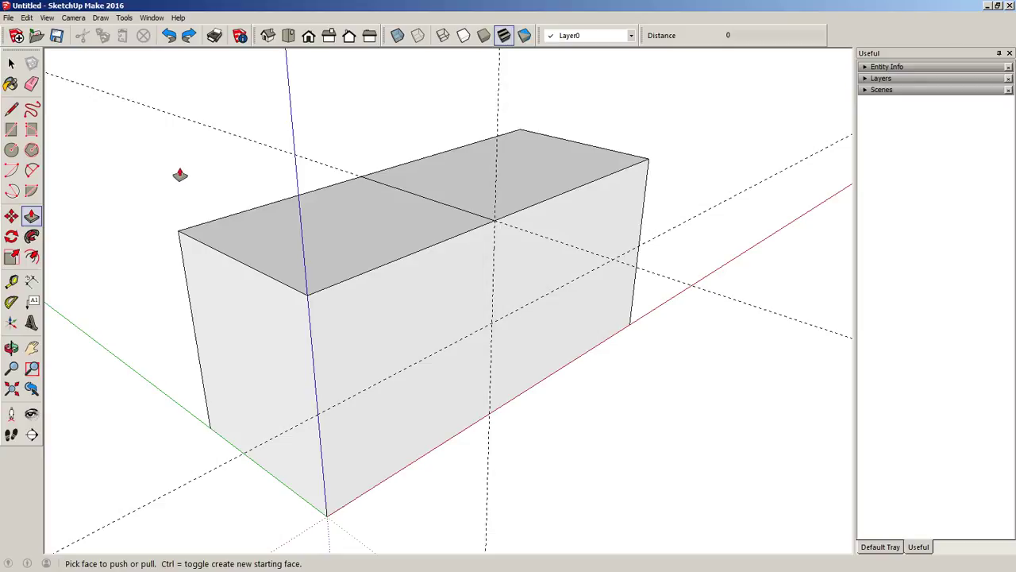
pyautogui.click(169, 35)
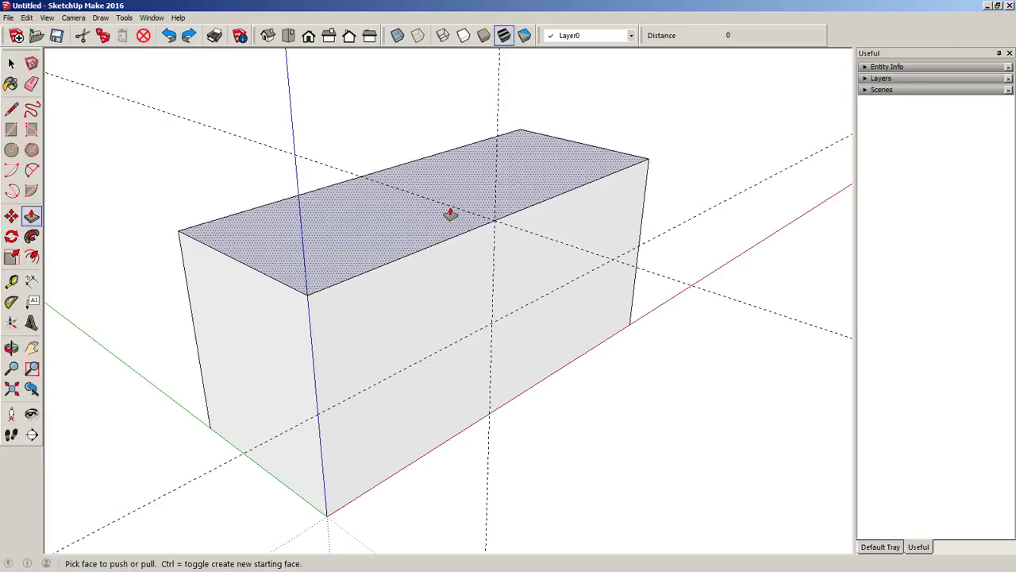
# Draw an edge from the front-left guide intersection to the left end's midpoint.
pyautogui.click(12, 111)
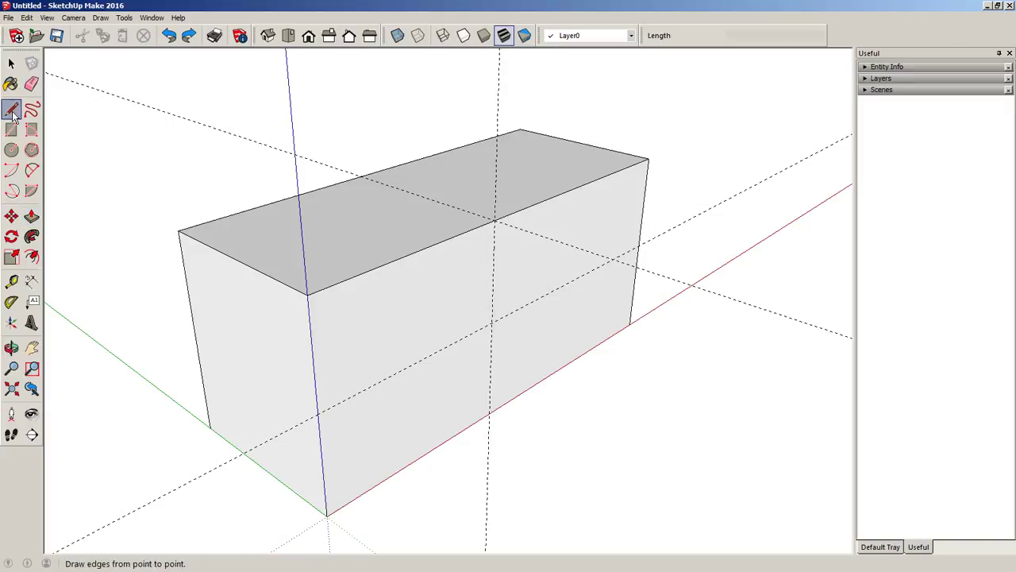
pyautogui.click(317, 413)
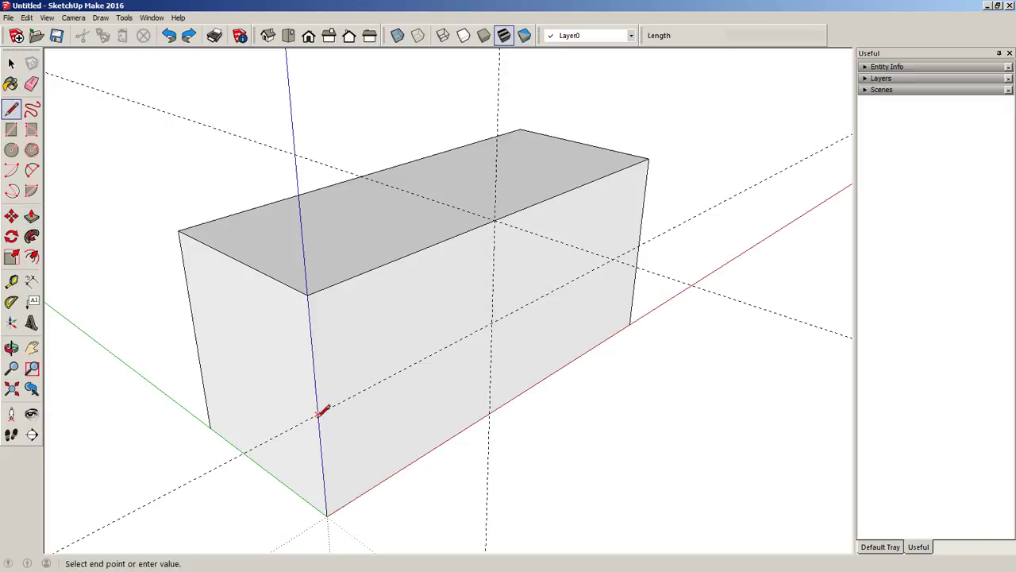
pyautogui.click(195, 336)
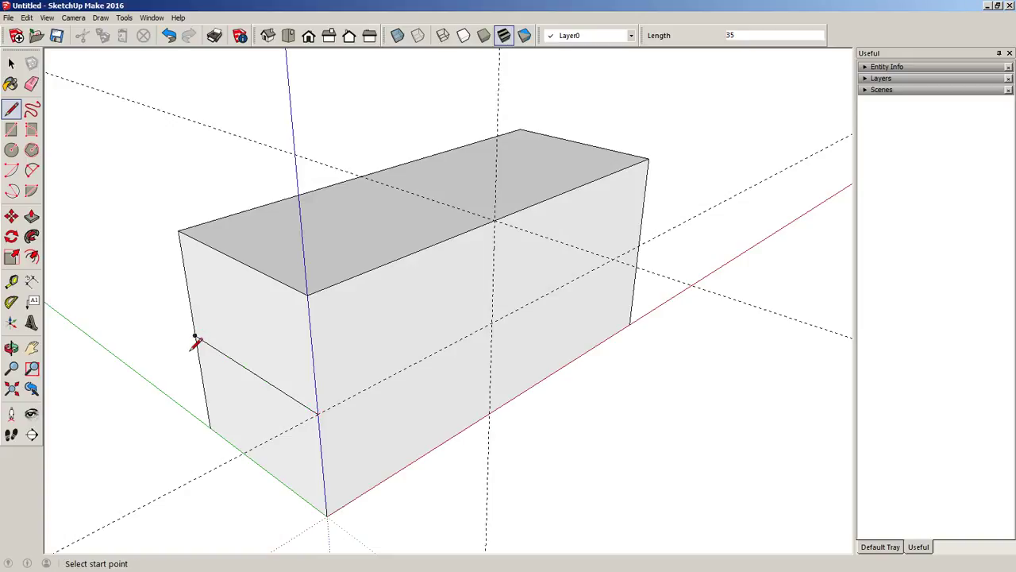
# Push the upper-left front face back 40 to form the lower step.
pyautogui.click(32, 216)
pyautogui.moveTo(225, 317); pyautogui.dragTo(291, 310)
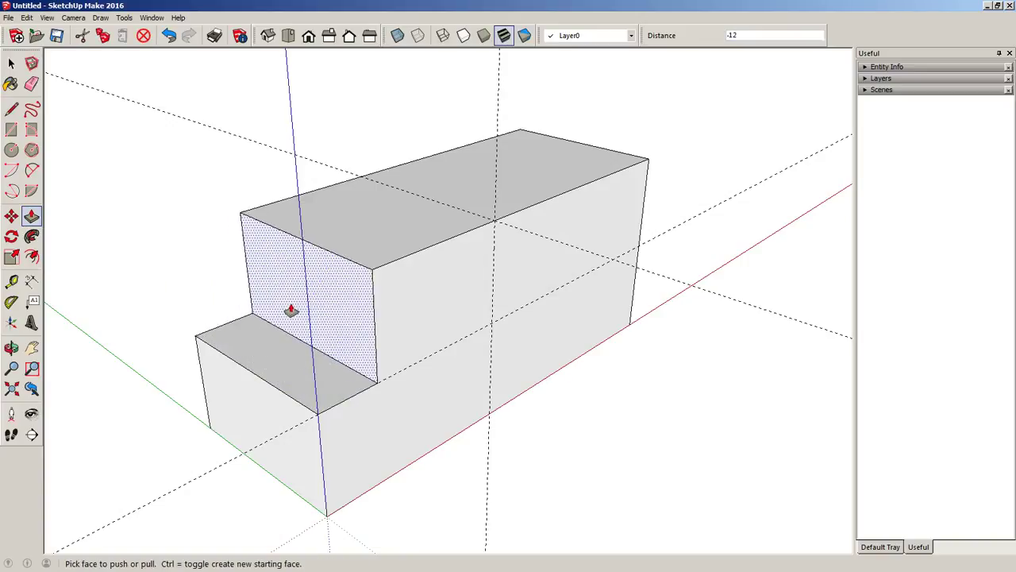
pyautogui.write('40')
pyautogui.press('Return')
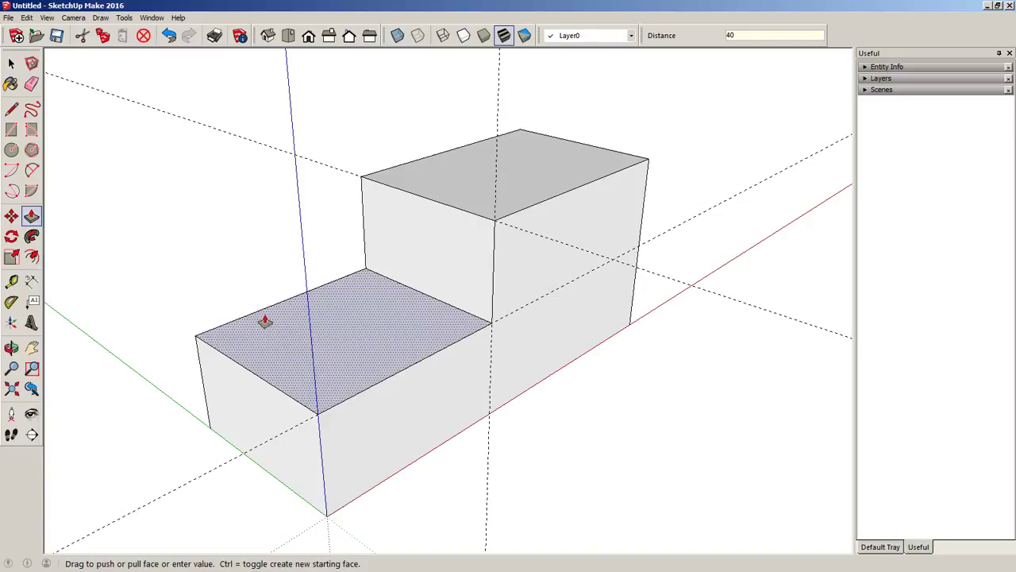
pyautogui.press('Escape')
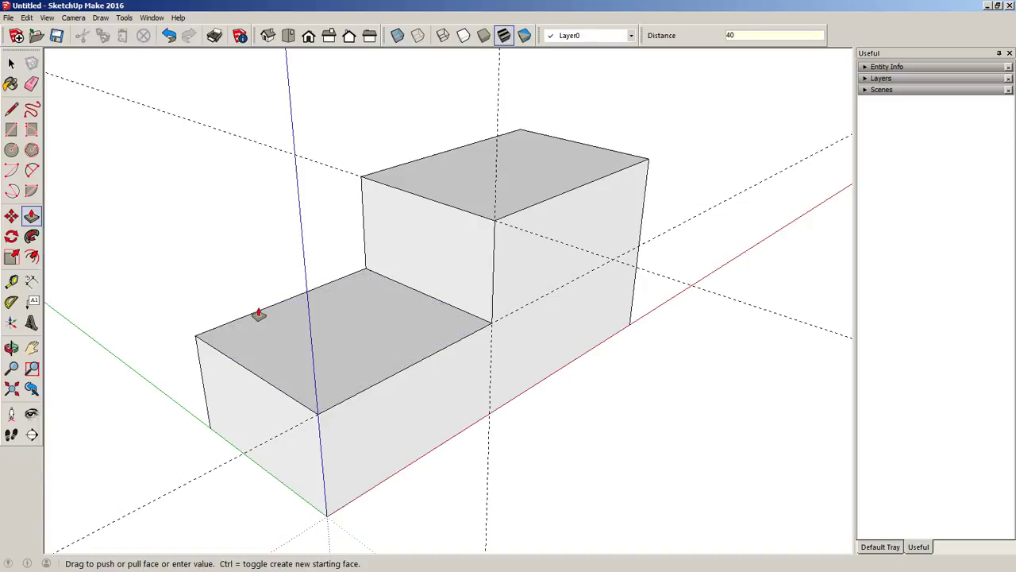
# Undo the step, guide and extrusion until only the flat rectangle remains.
pyautogui.click(172, 36)
pyautogui.click(173, 36)
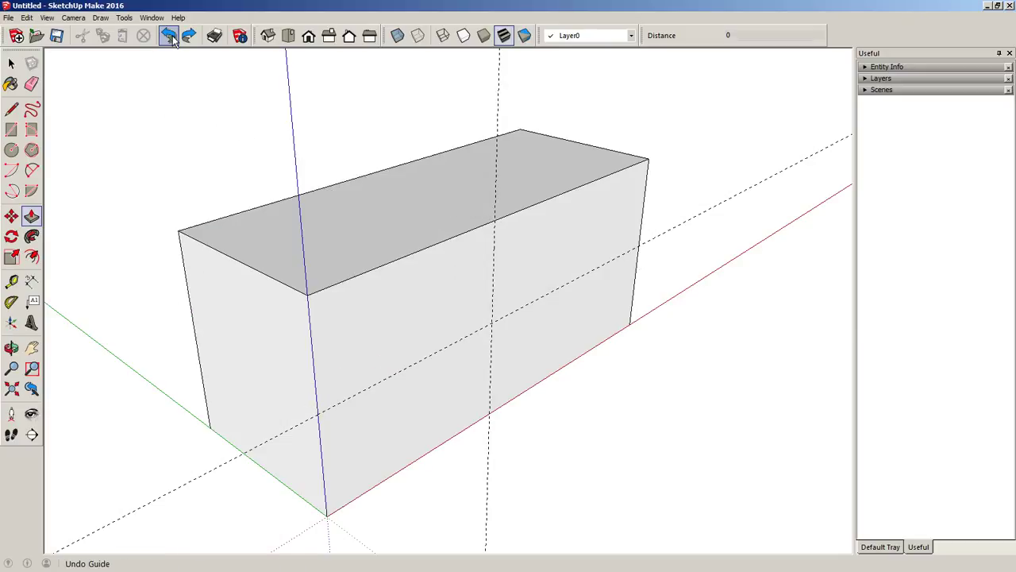
pyautogui.click(172, 36)
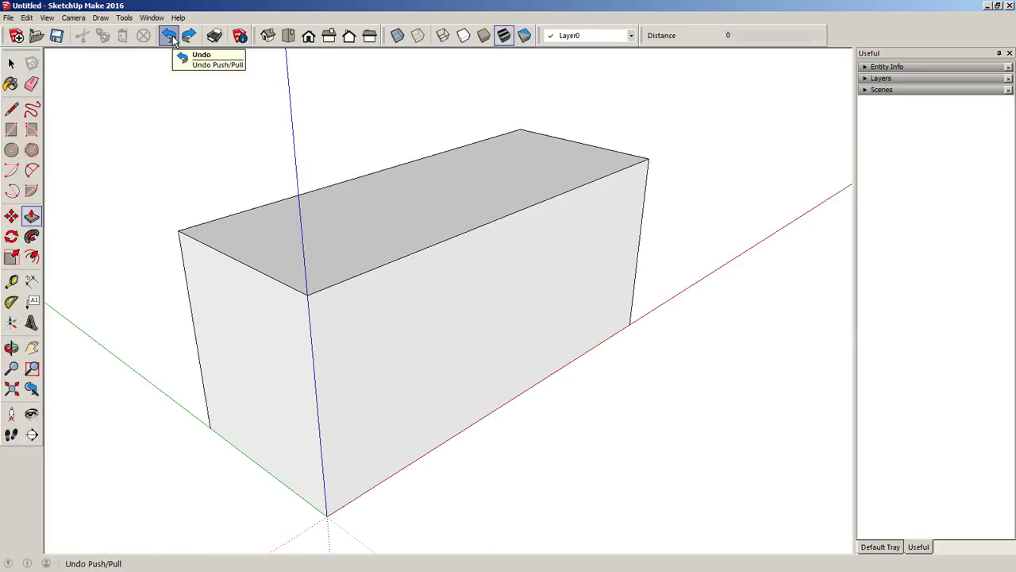
pyautogui.click(173, 36)
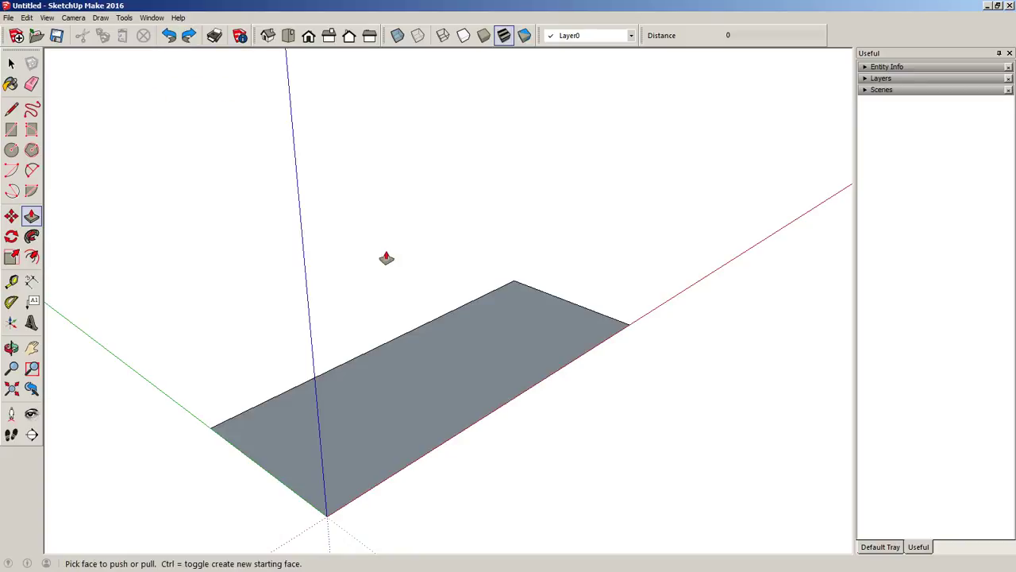
pyautogui.press('Escape')
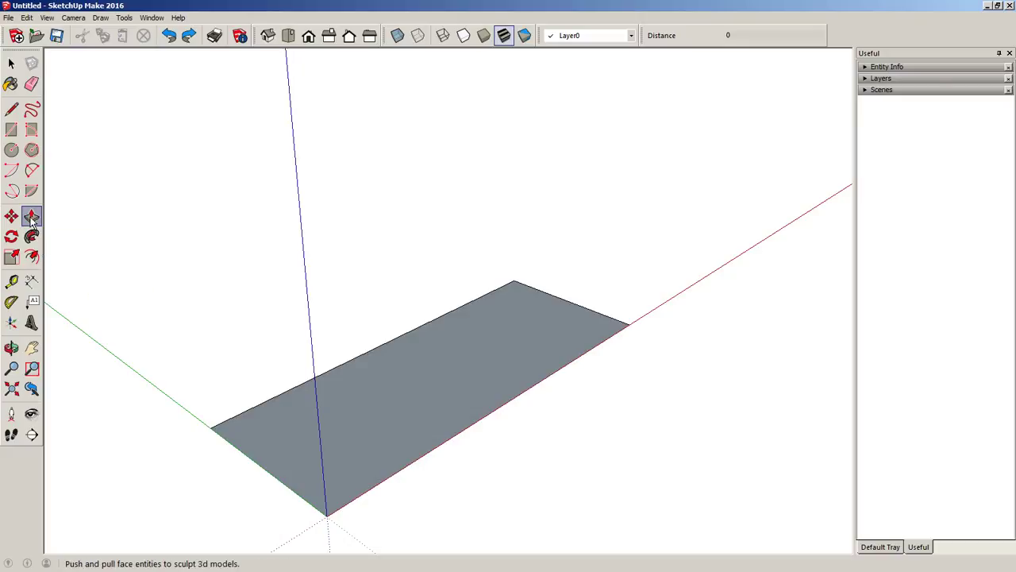
# Extrude the rectangle upward into a box 20 tall.
pyautogui.click(403, 412)
pyautogui.click(402, 367)
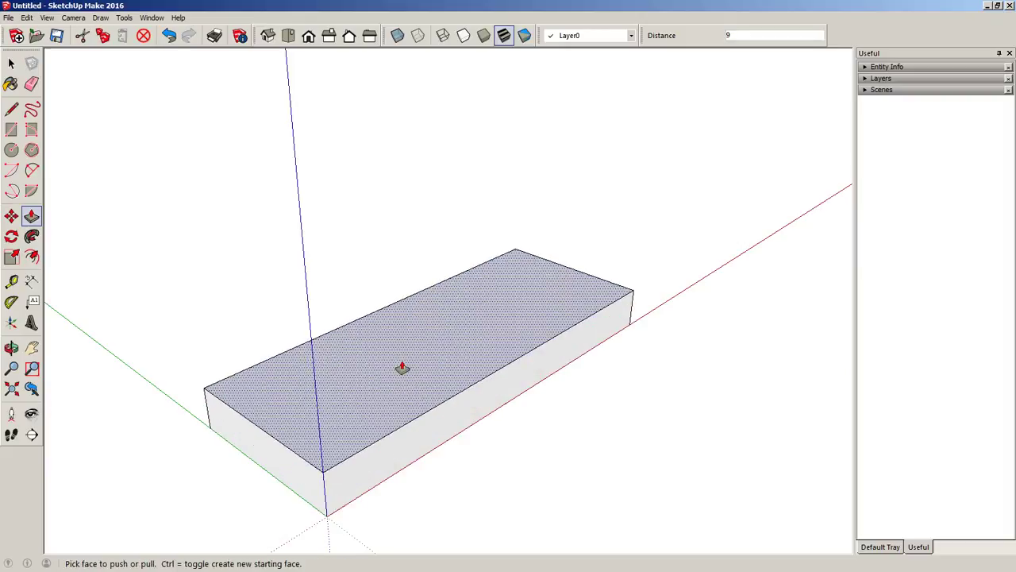
pyautogui.write('20')
pyautogui.press('Return')
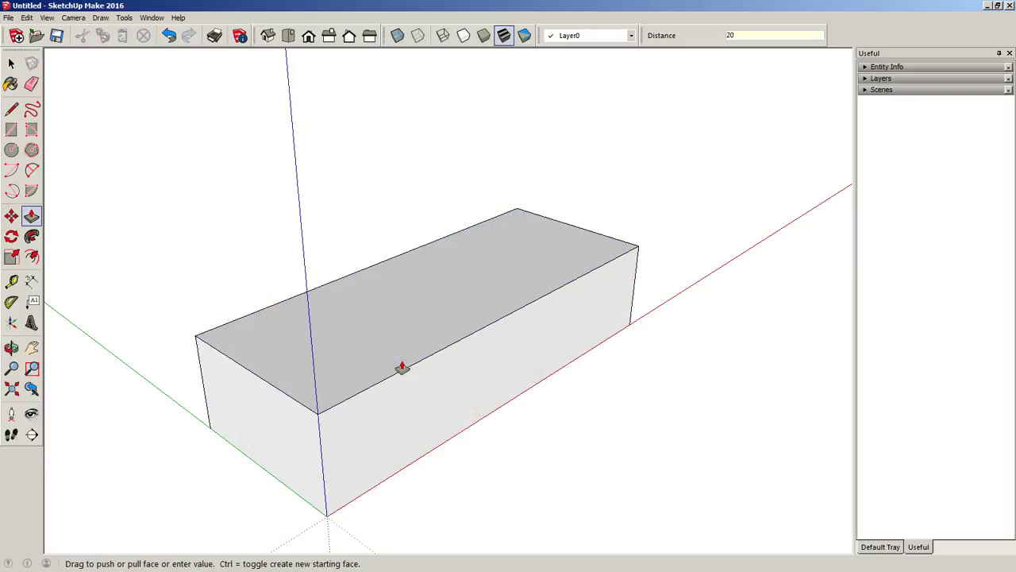
# Place a guide 40 in from the box's front top edge.
pyautogui.click(11, 282)
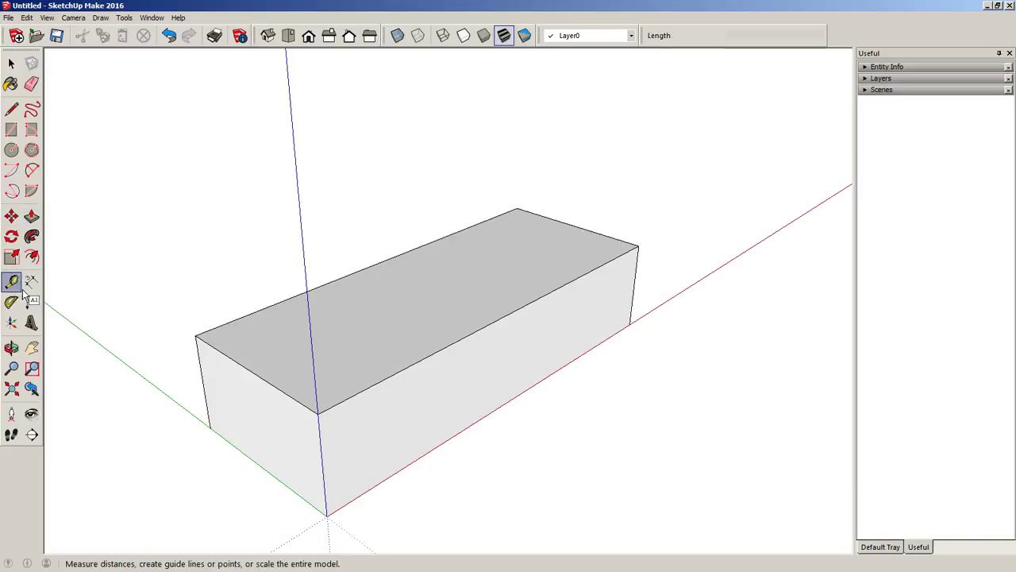
pyautogui.click(225, 354)
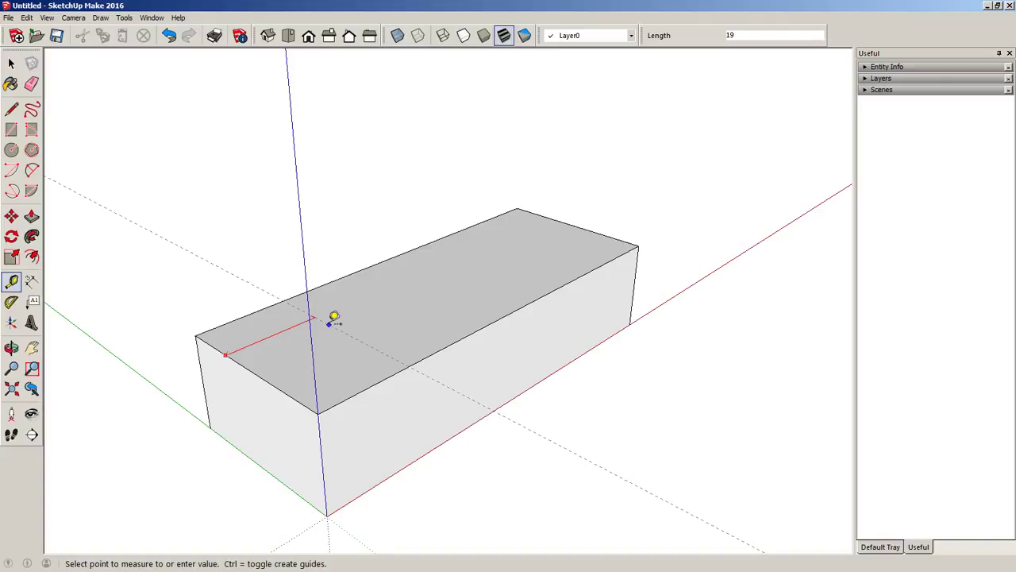
pyautogui.write('40')
pyautogui.press('Return')
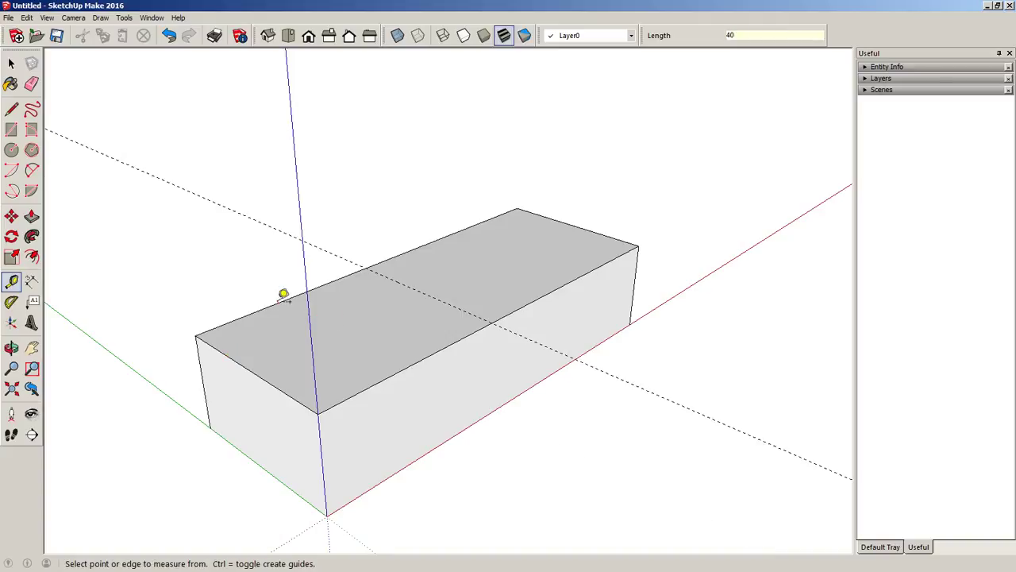
# Draw a line along the guide across the top face, splitting it in two.
pyautogui.click(12, 114)
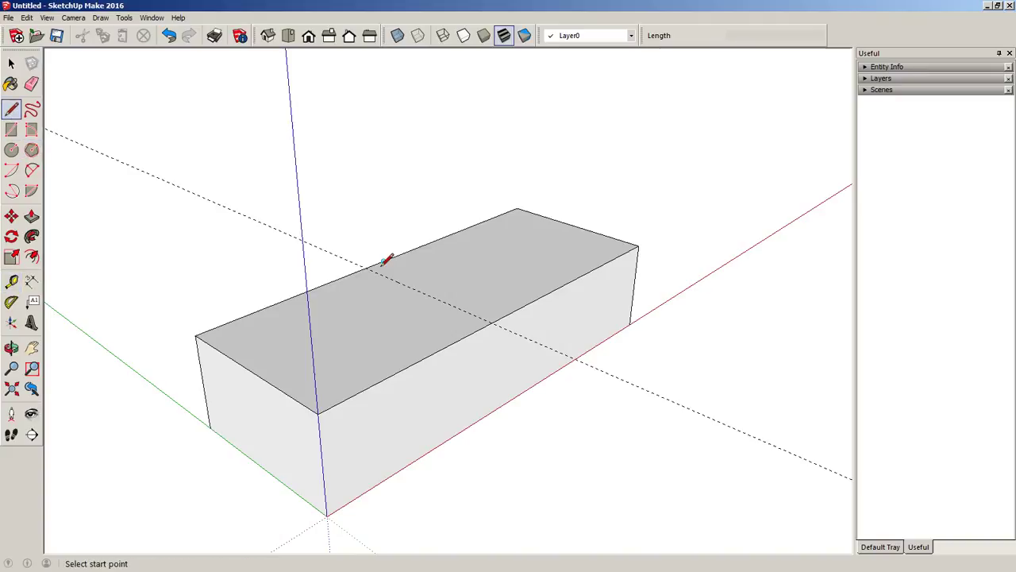
pyautogui.click(365, 268)
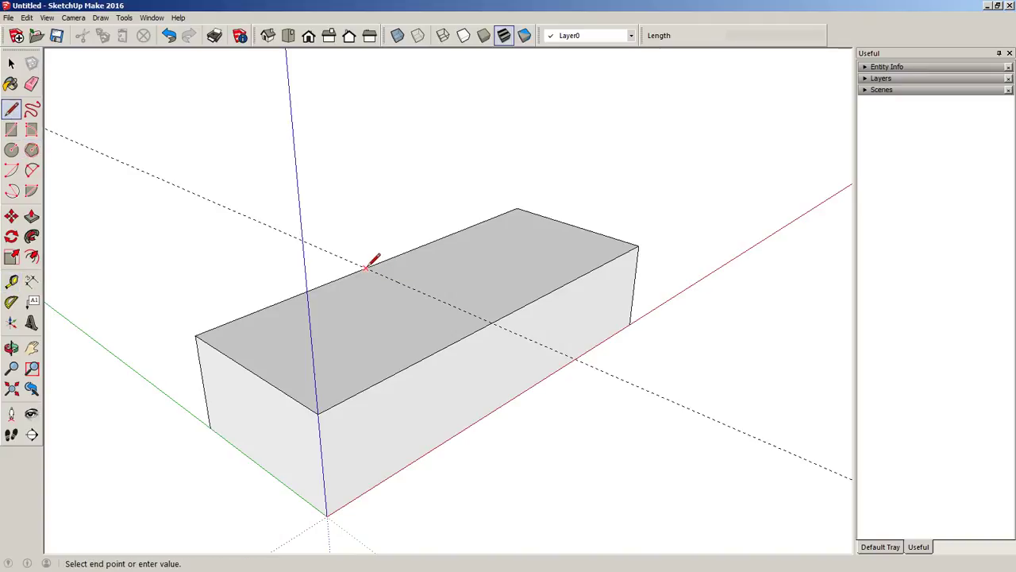
pyautogui.click(492, 322)
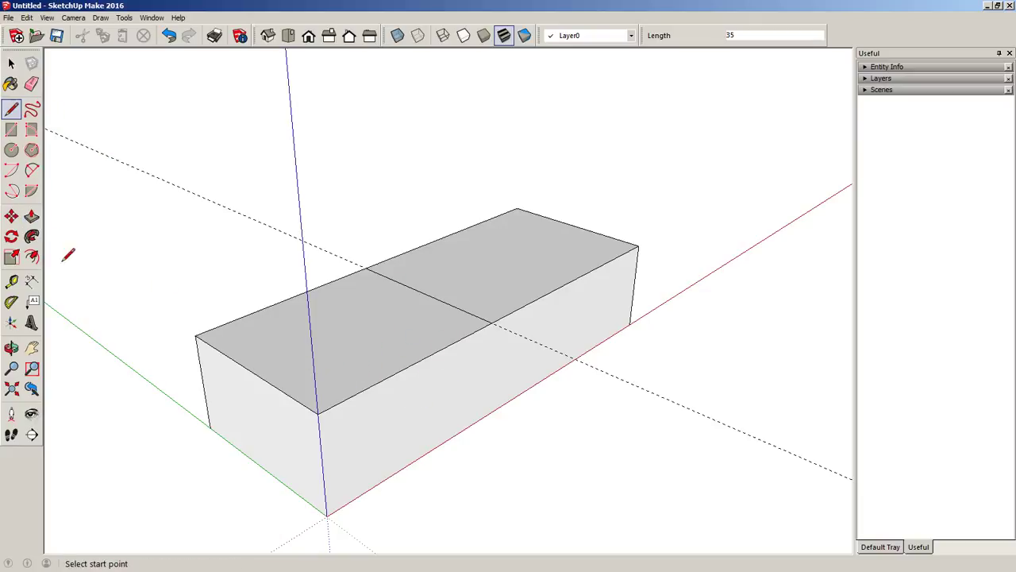
# Pull the rear half's top face up another 20 with Push/Pull.
pyautogui.click(32, 216)
pyautogui.click(482, 276)
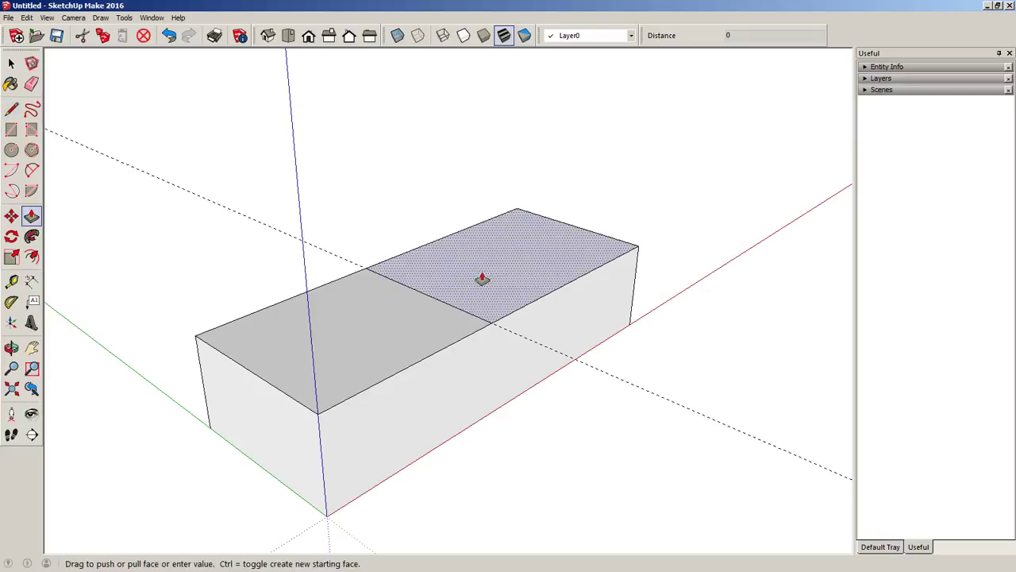
pyautogui.click(468, 229)
pyautogui.write('2')
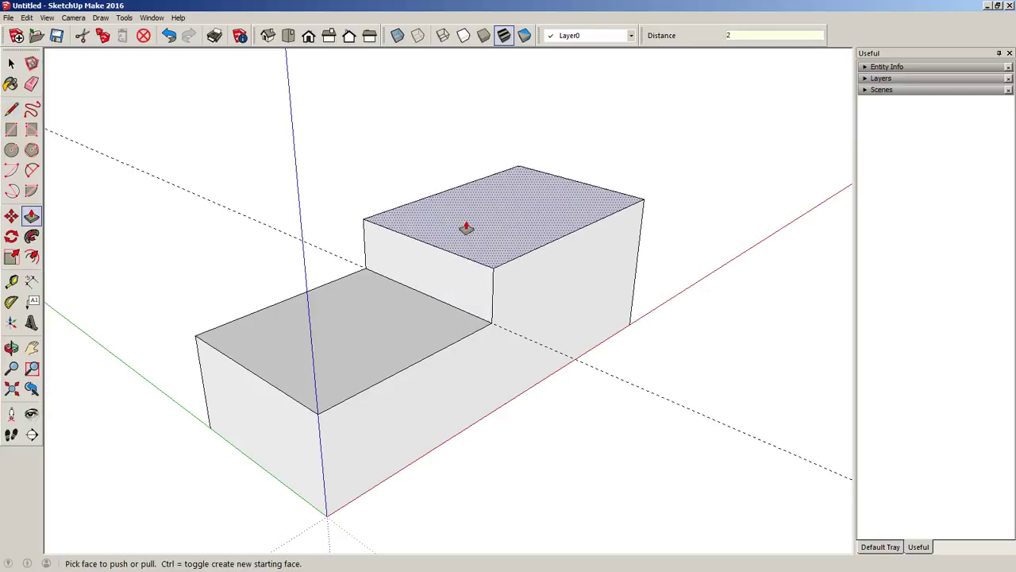
pyautogui.write('0')
pyautogui.press('Return')
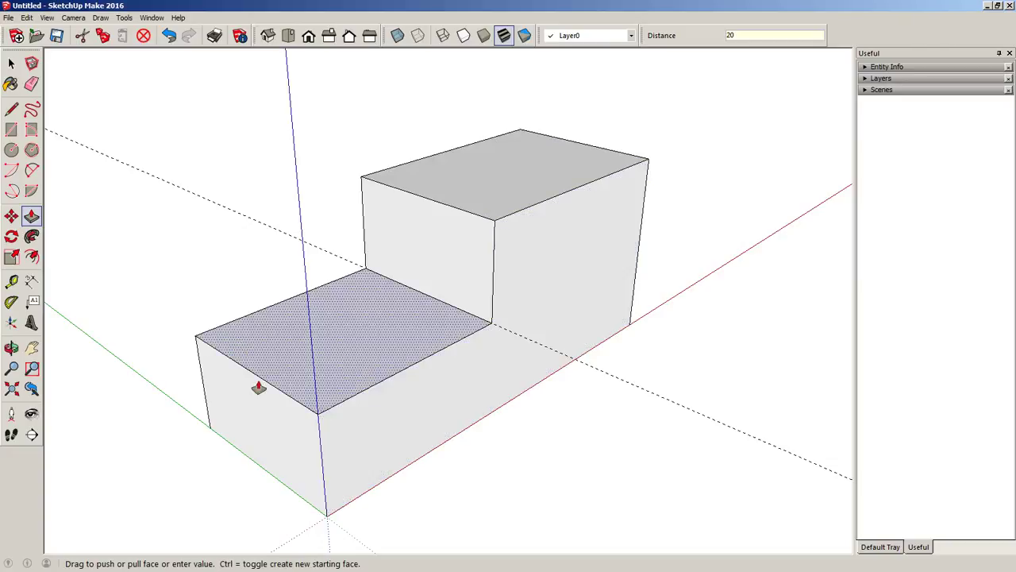
pyautogui.press('Escape')
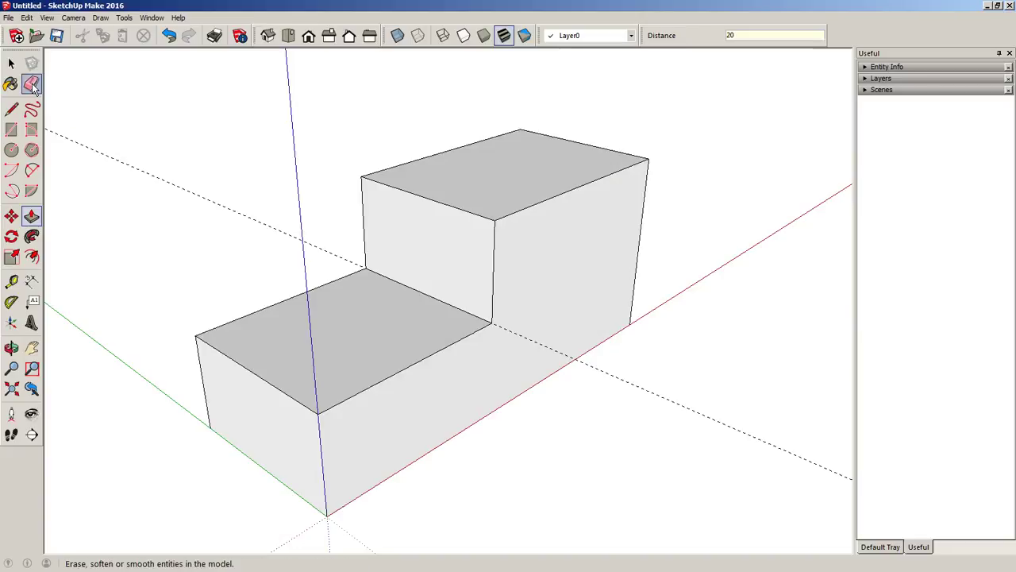
# Erase the old dashed guide and measure from the lower step's front edge.
pyautogui.click(32, 84)
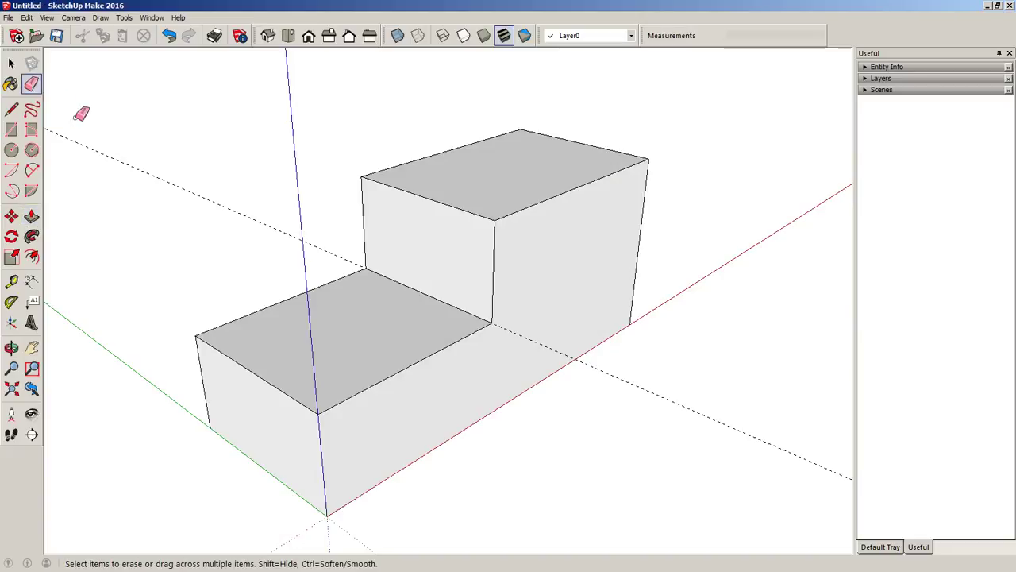
pyautogui.click(126, 165)
pyautogui.click(11, 281)
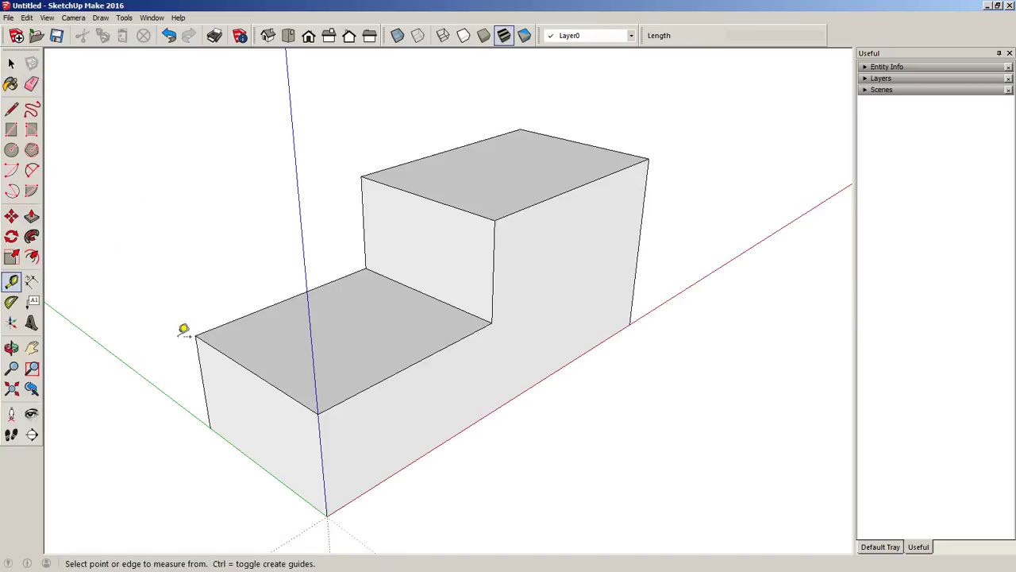
pyautogui.click(251, 371)
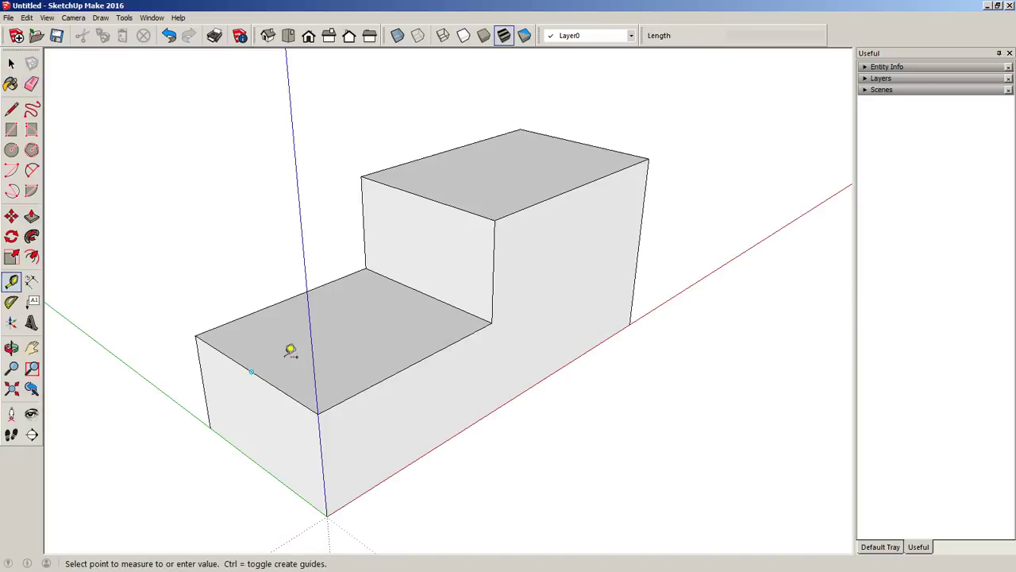
pyautogui.click(440, 291)
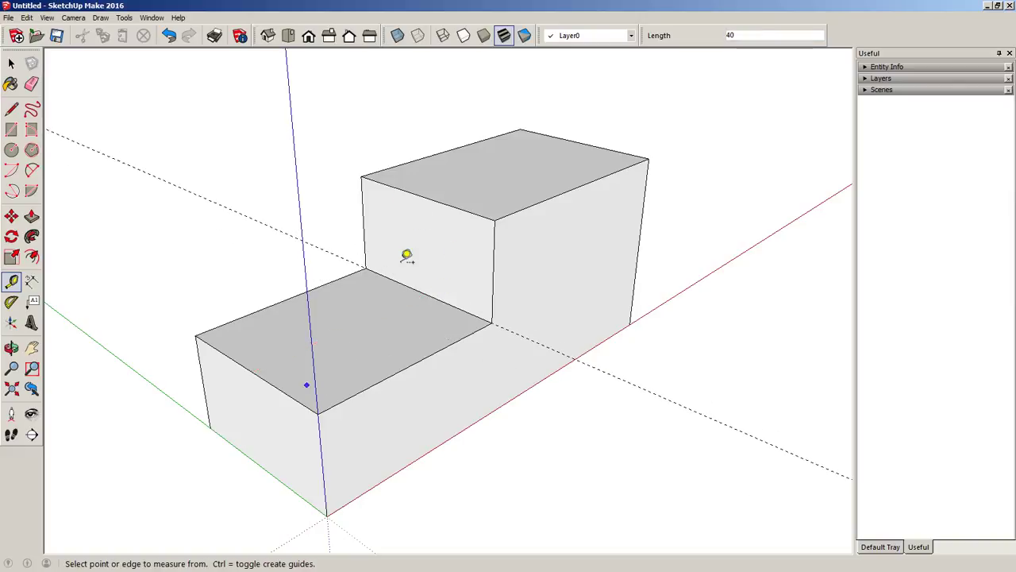
# Create a guide along the upper box's top edge.
pyautogui.click(423, 196)
pyautogui.click(424, 293)
pyautogui.click(425, 293)
pyautogui.click(422, 196)
# Add guides on the upper box's front edge and at the lower step's corner.
pyautogui.click(310, 324)
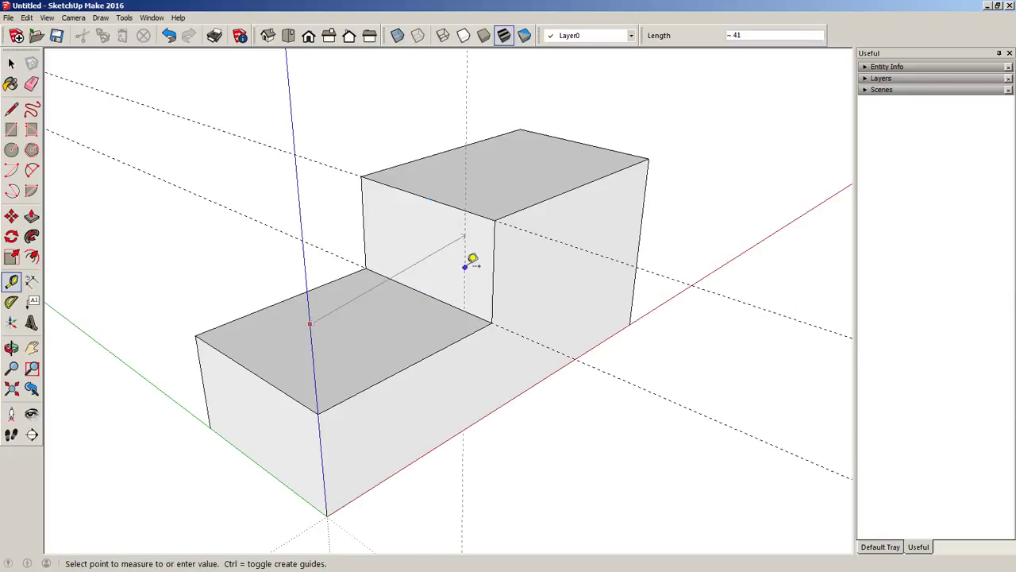
pyautogui.click(493, 268)
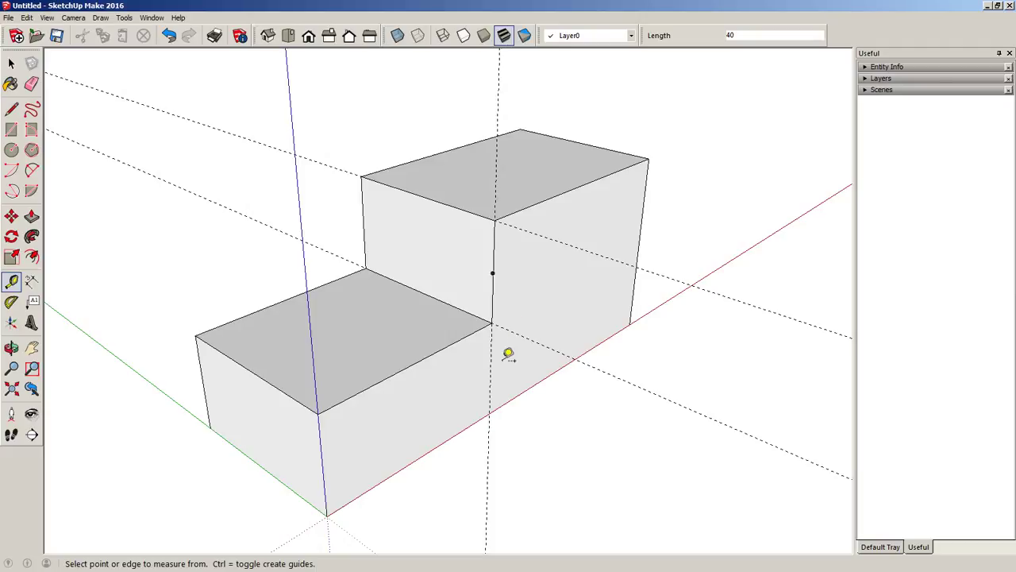
pyautogui.click(551, 193)
pyautogui.click(485, 321)
# Remove every guide with Edit > Delete Guides and return to the Select tool.
pyautogui.click(27, 17)
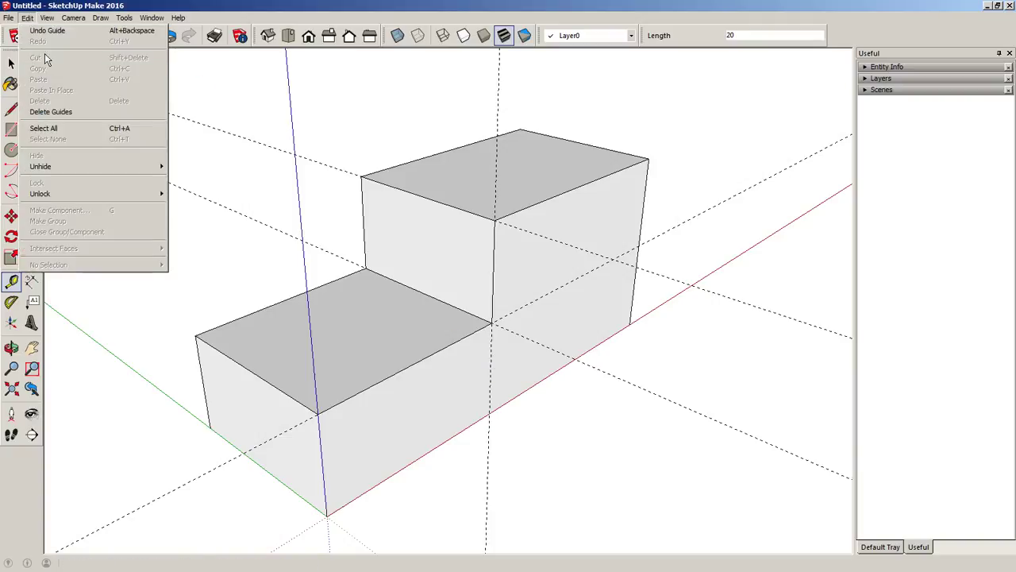
pyautogui.click(69, 111)
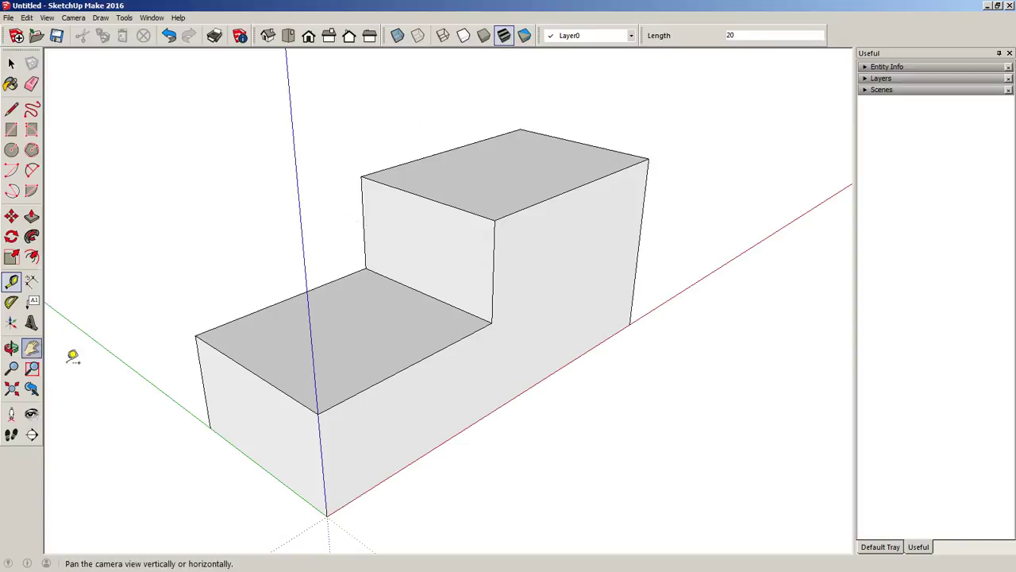
pyautogui.click(12, 63)
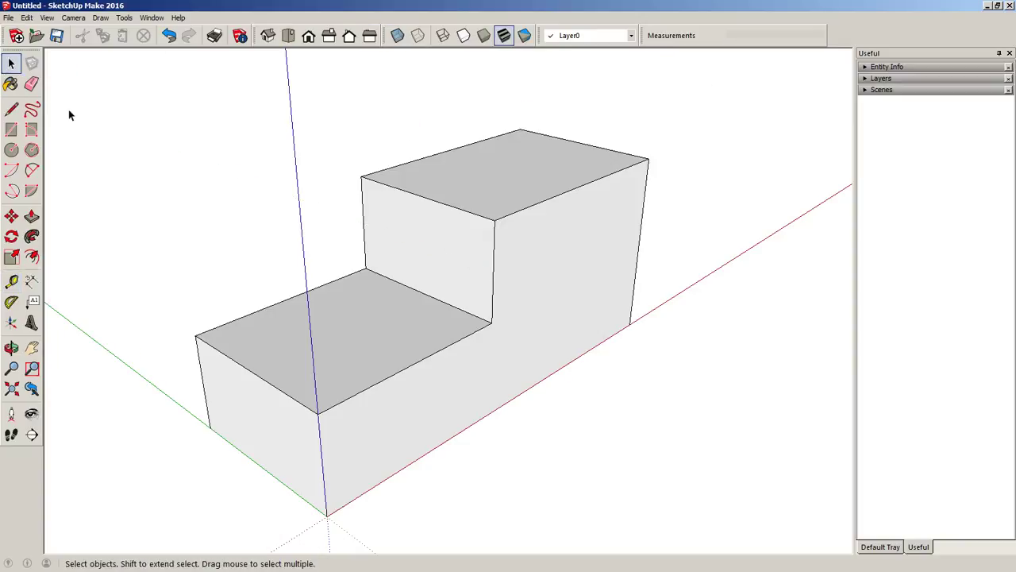